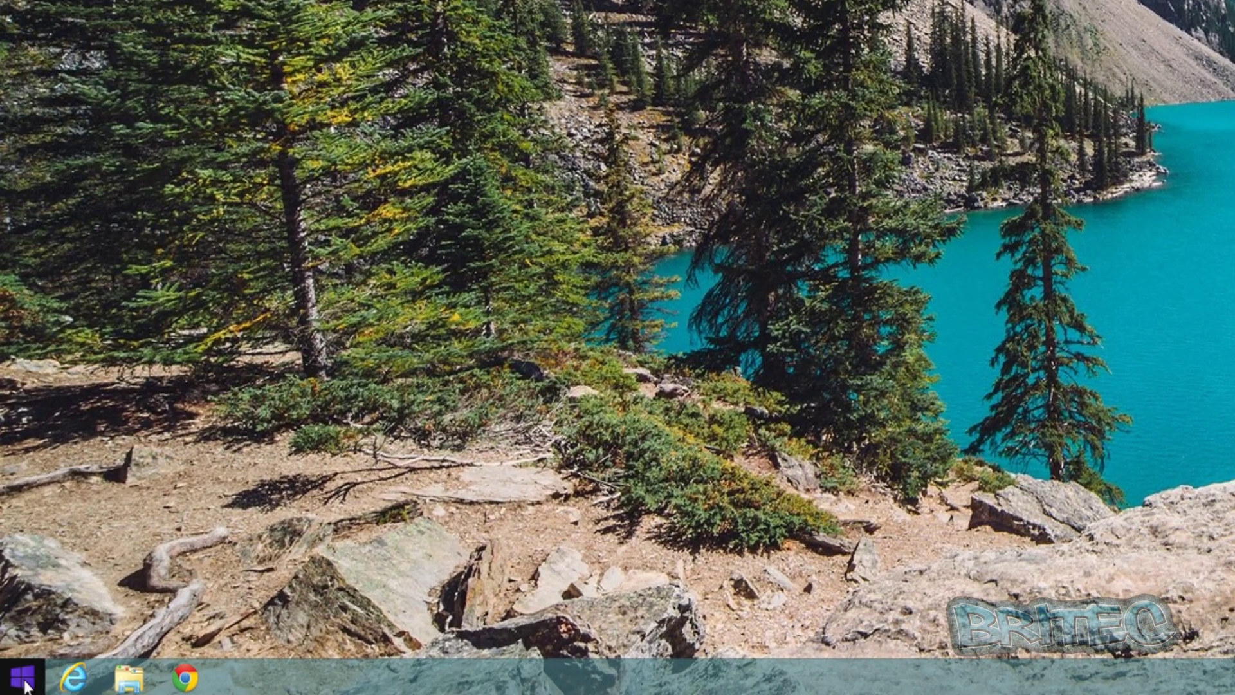
# Run %AppData% from the Start button's Run box to open the Roaming folder.
pyautogui.rightClick(27, 686)
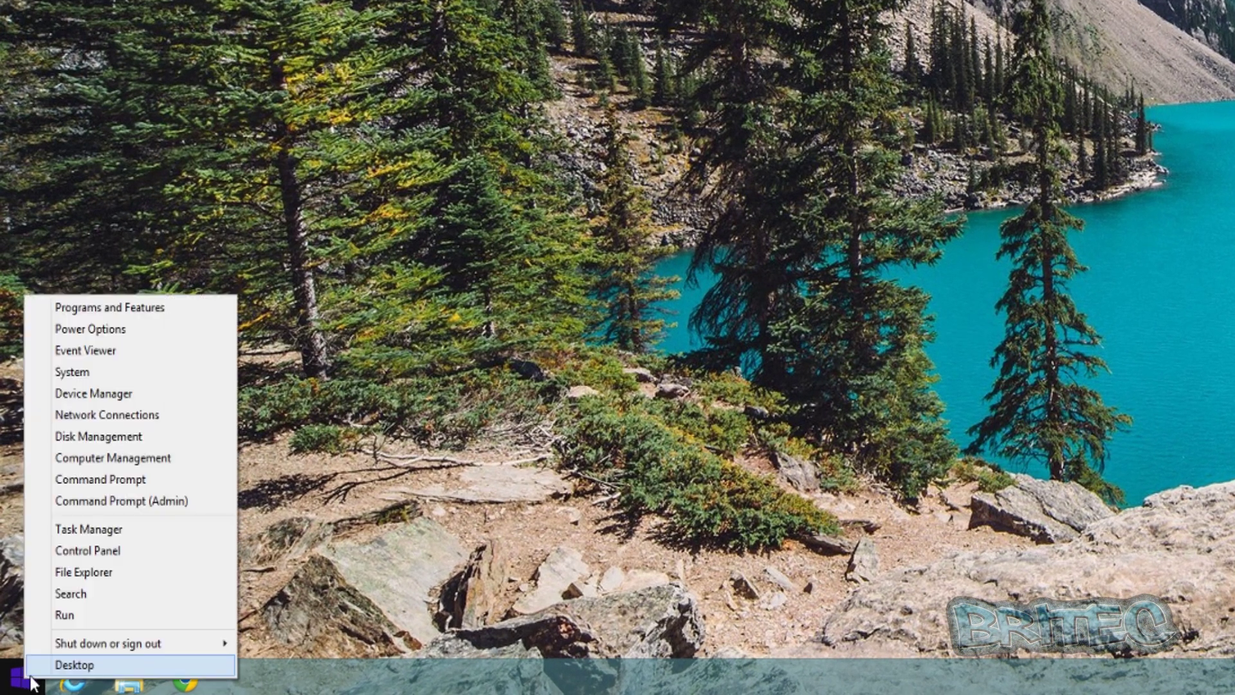
pyautogui.click(76, 615)
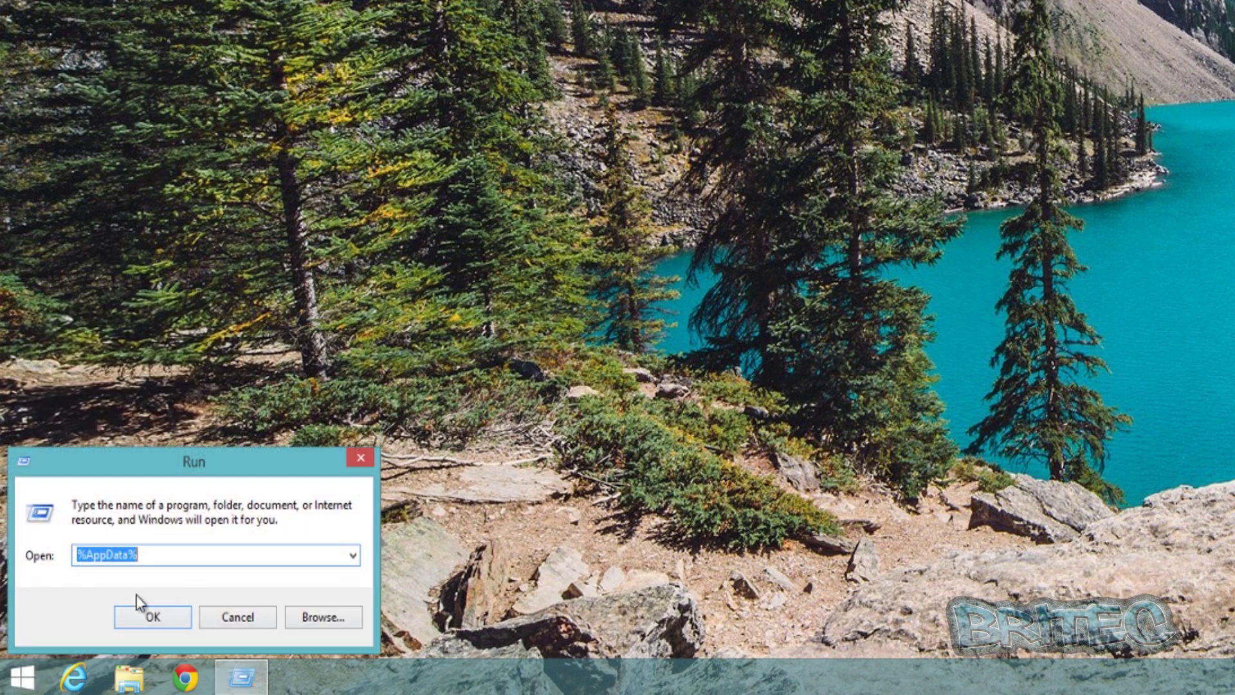
pyautogui.click(169, 556)
pyautogui.moveTo(169, 556); pyautogui.dragTo(6, 553)
pyautogui.click(153, 616)
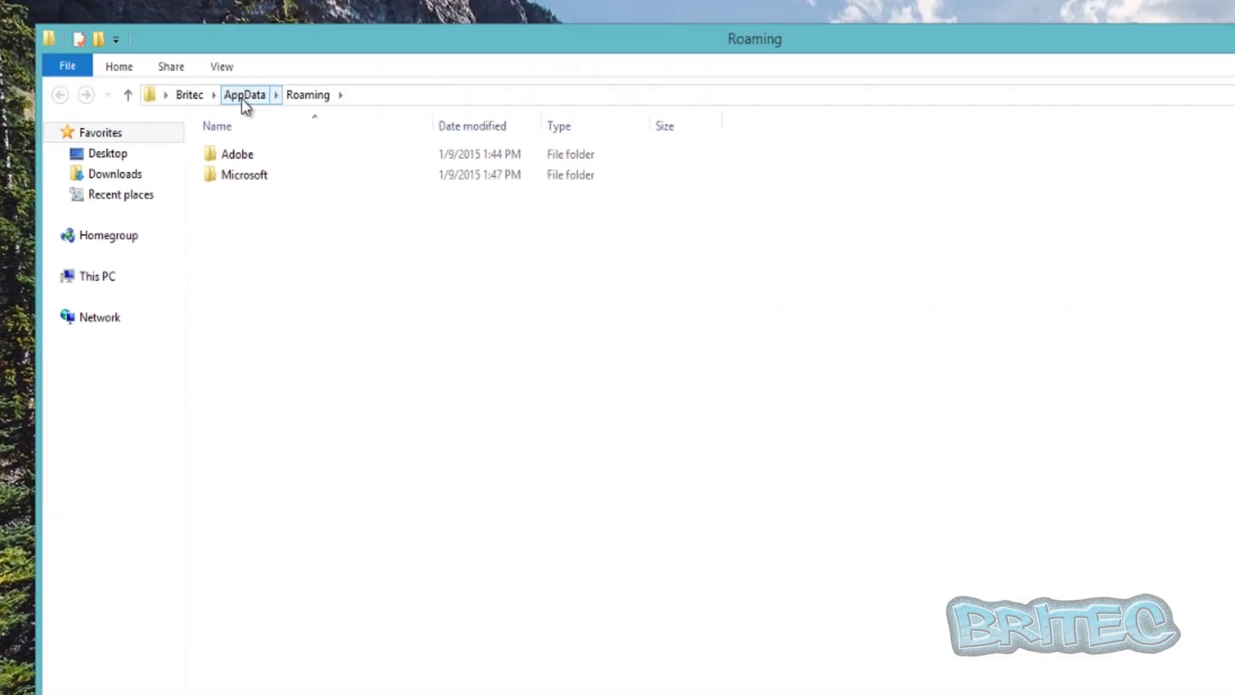
# Navigate from AppData through Roaming\Microsoft\Windows\Start Menu\Programs into the empty Startup folder.
pyautogui.click(242, 98)
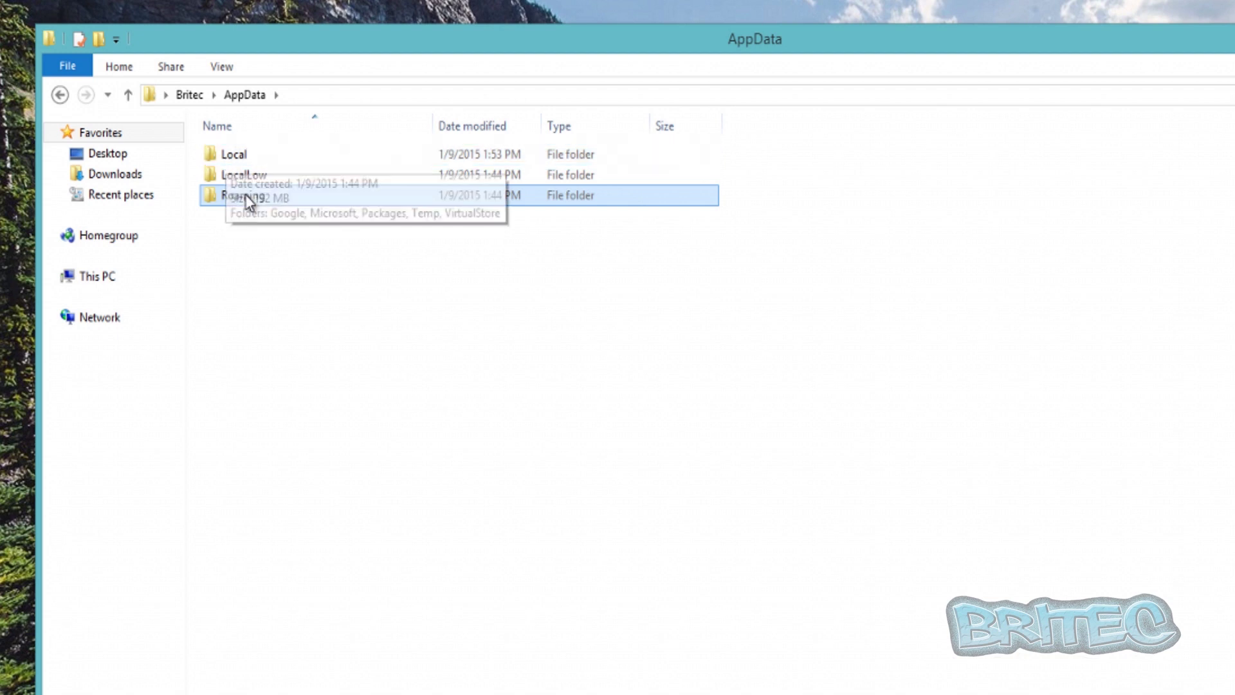
pyautogui.moveTo(256, 201)
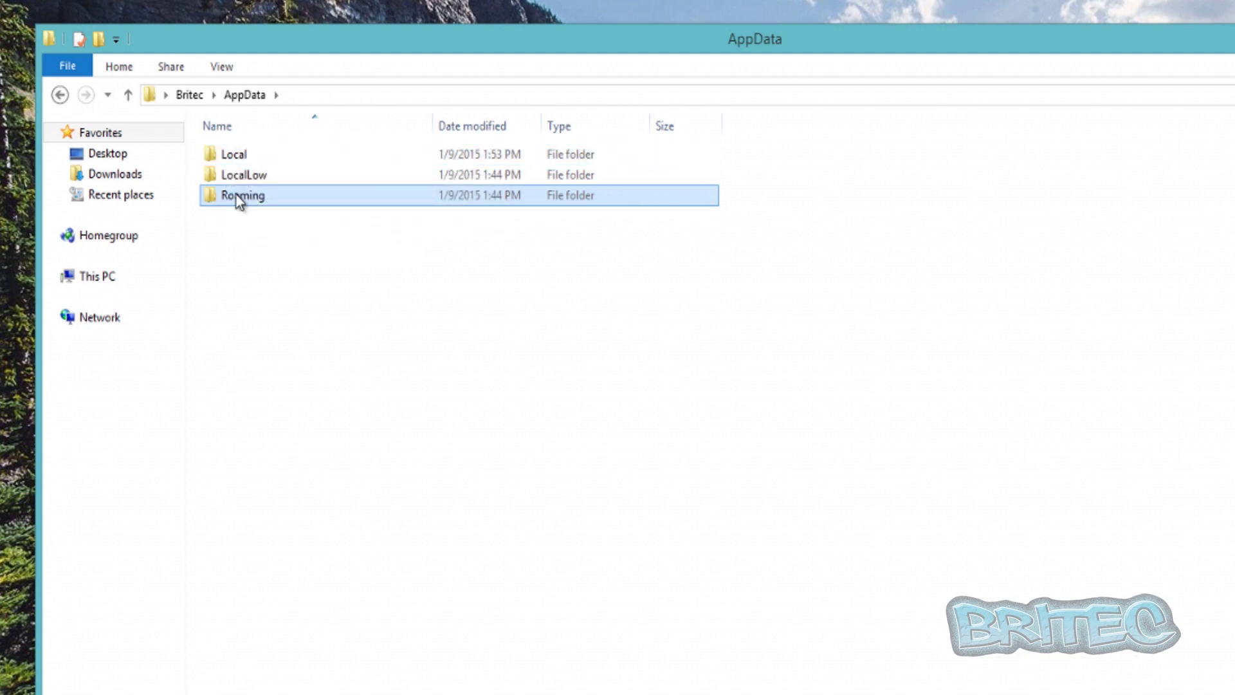
pyautogui.doubleClick(237, 197)
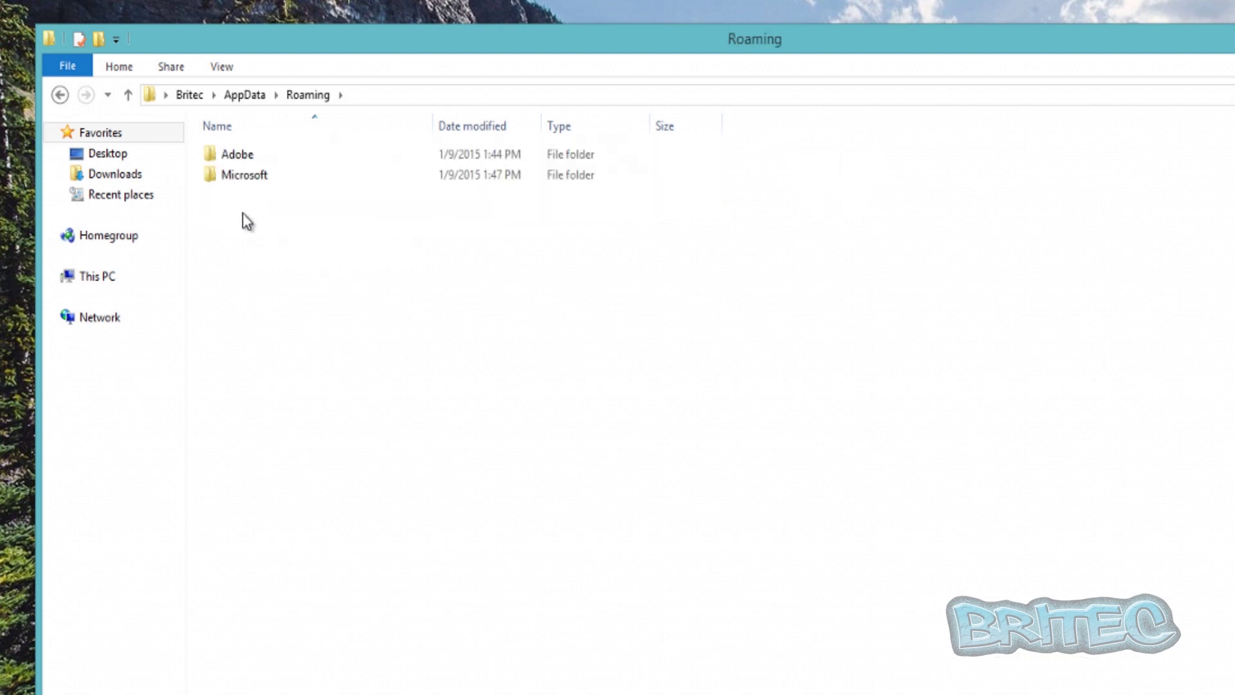
pyautogui.doubleClick(248, 179)
pyautogui.doubleClick(243, 276)
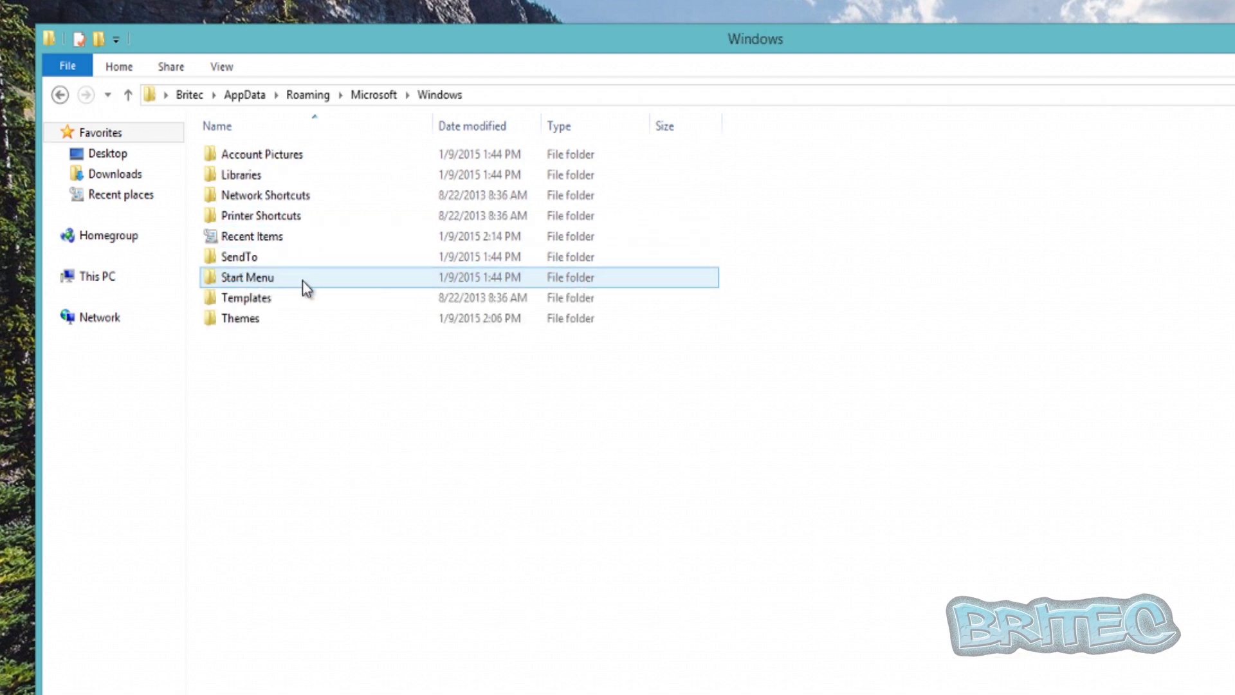
pyautogui.doubleClick(250, 278)
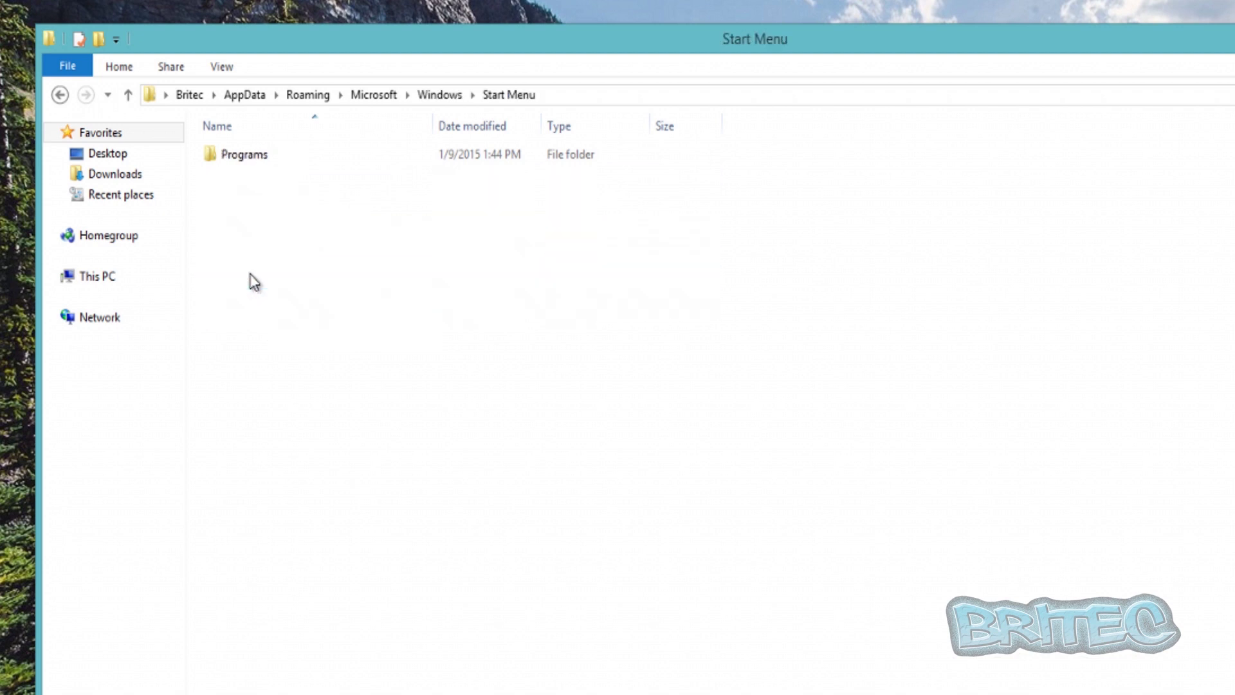
pyautogui.doubleClick(242, 157)
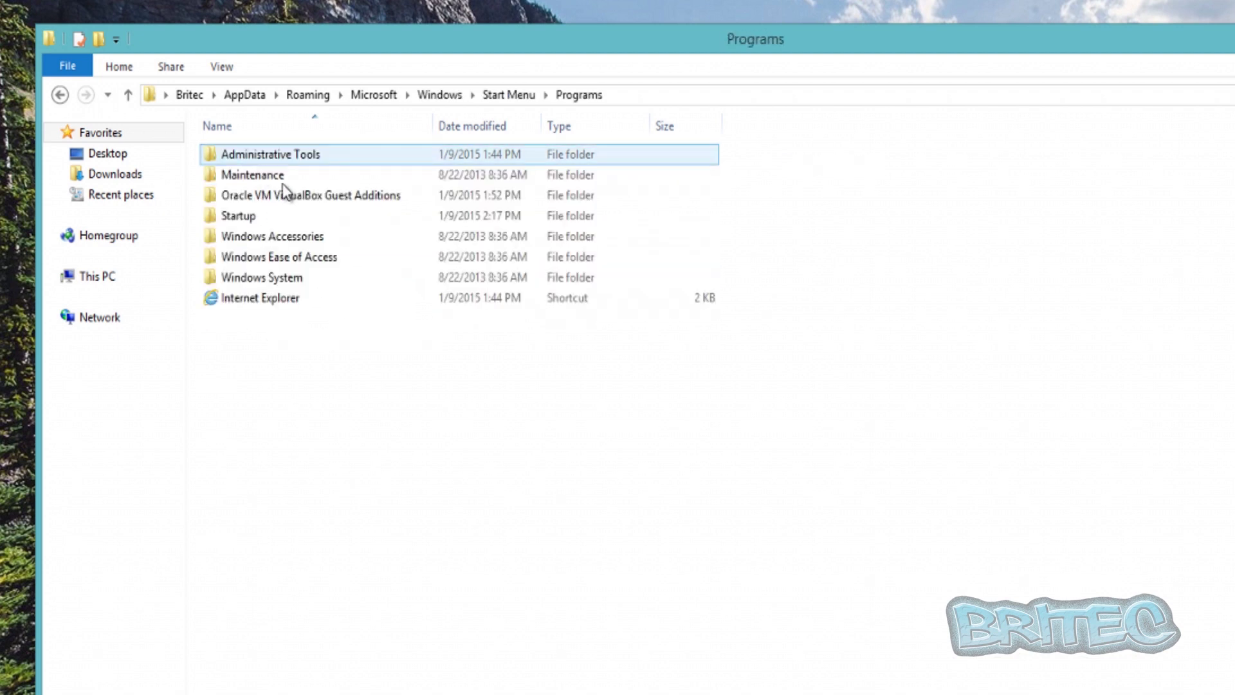
pyautogui.doubleClick(238, 217)
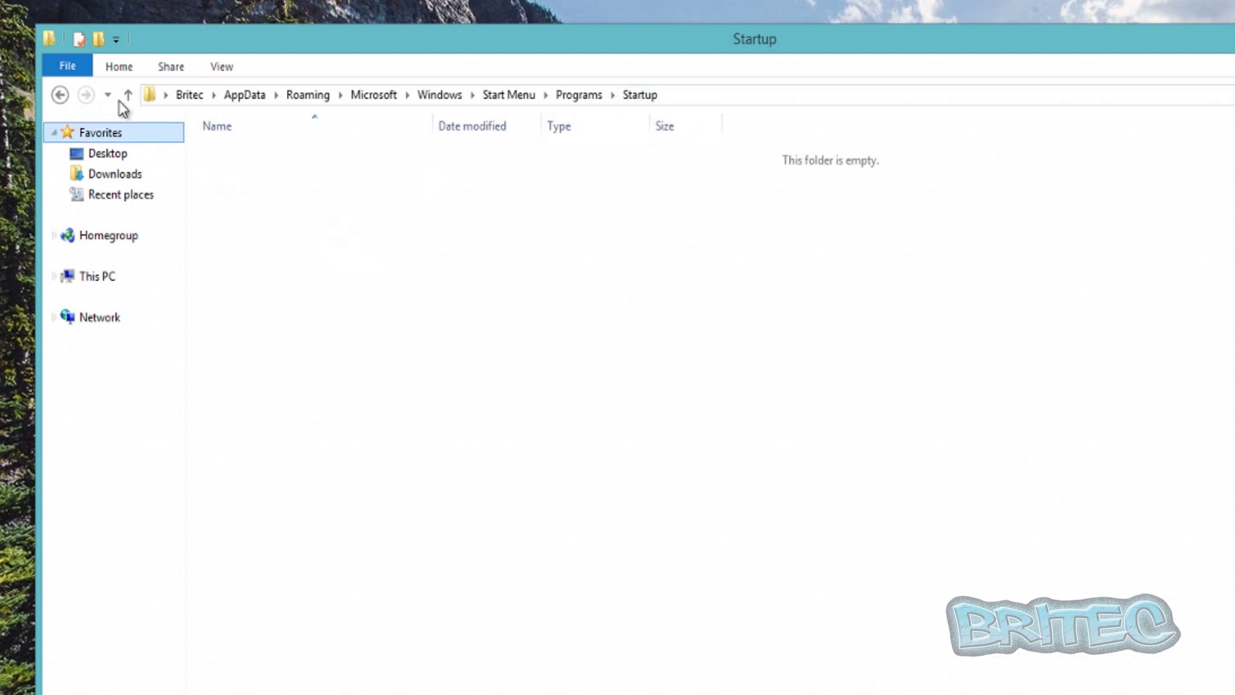
# Go back to AppData and open Local\Temp to view its cluttered contents.
pyautogui.click(60, 95)
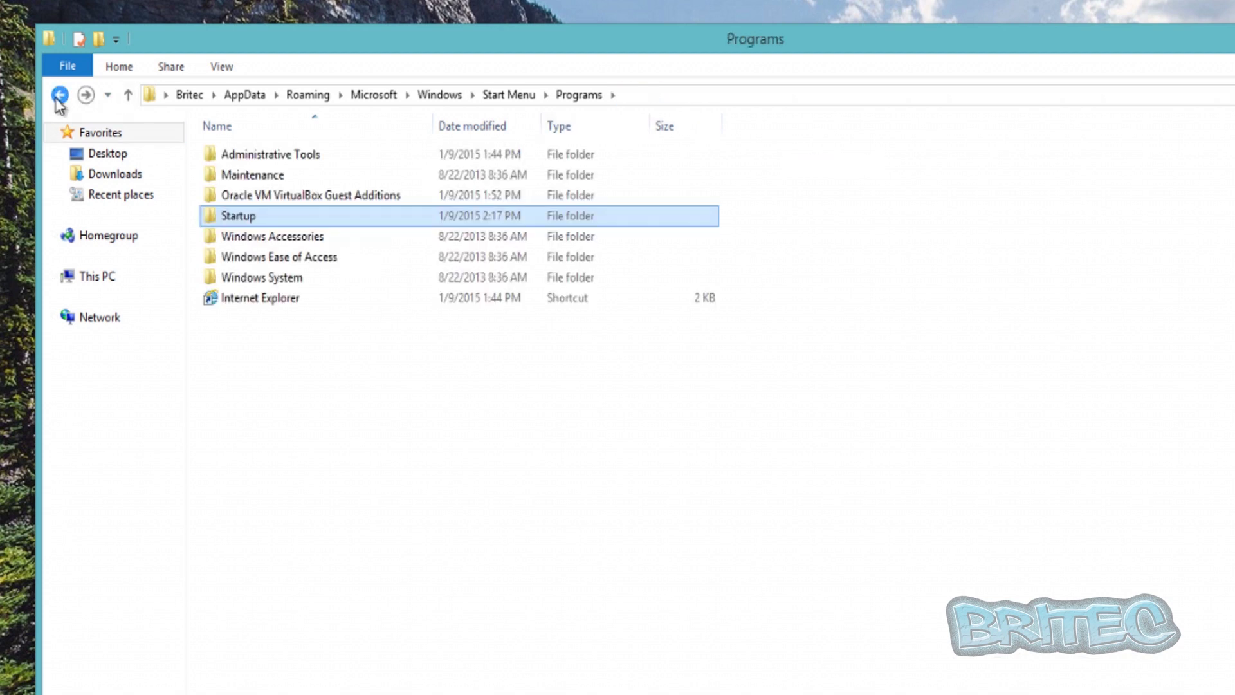
pyautogui.click(60, 95)
pyautogui.click(60, 95)
pyautogui.click(60, 95)
pyautogui.click(60, 95)
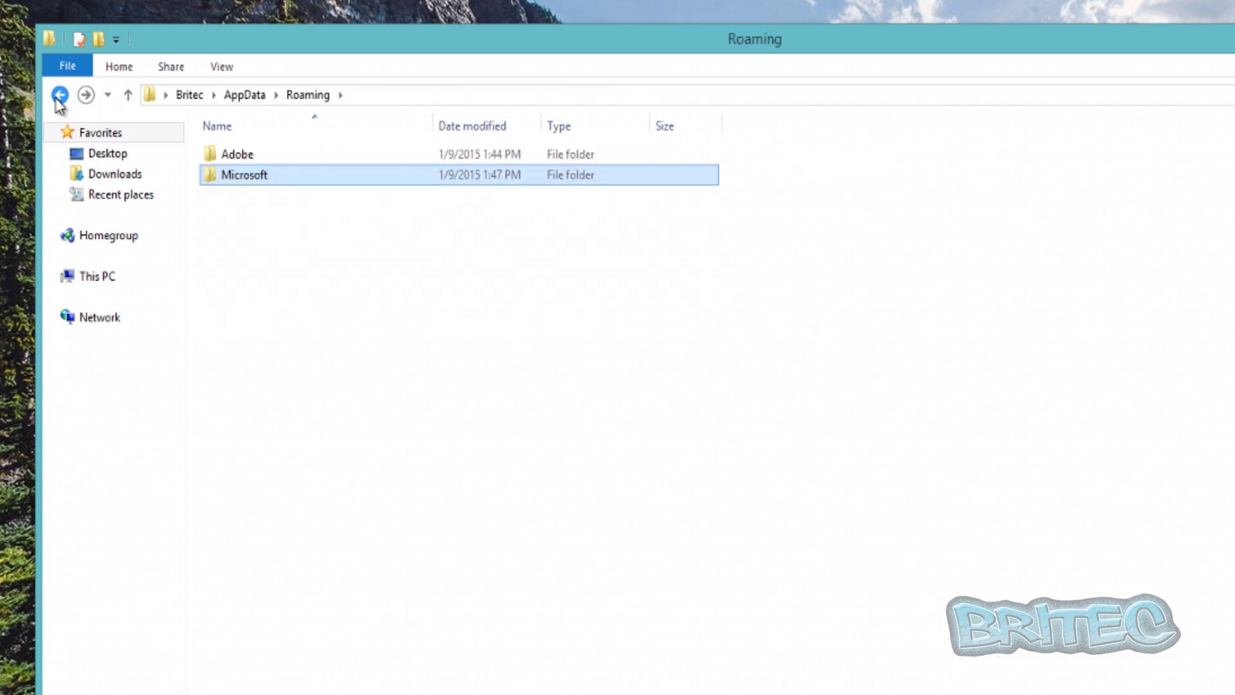
pyautogui.click(60, 95)
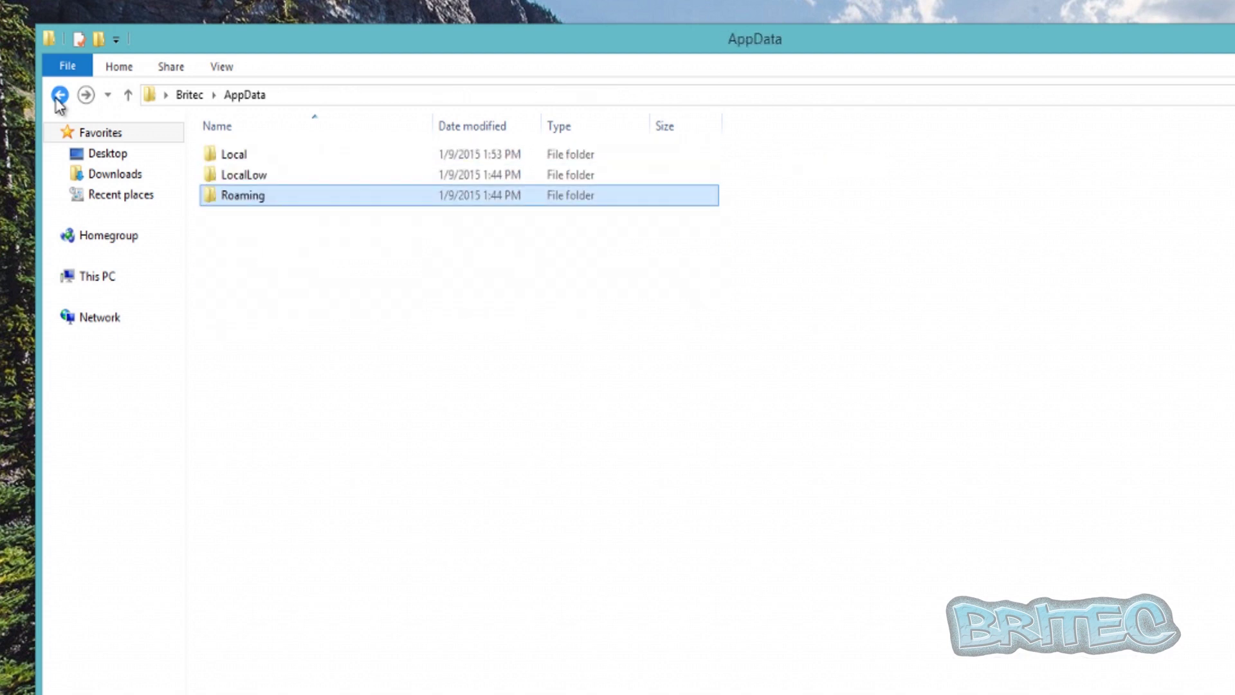
pyautogui.click(237, 156)
pyautogui.doubleClick(237, 156)
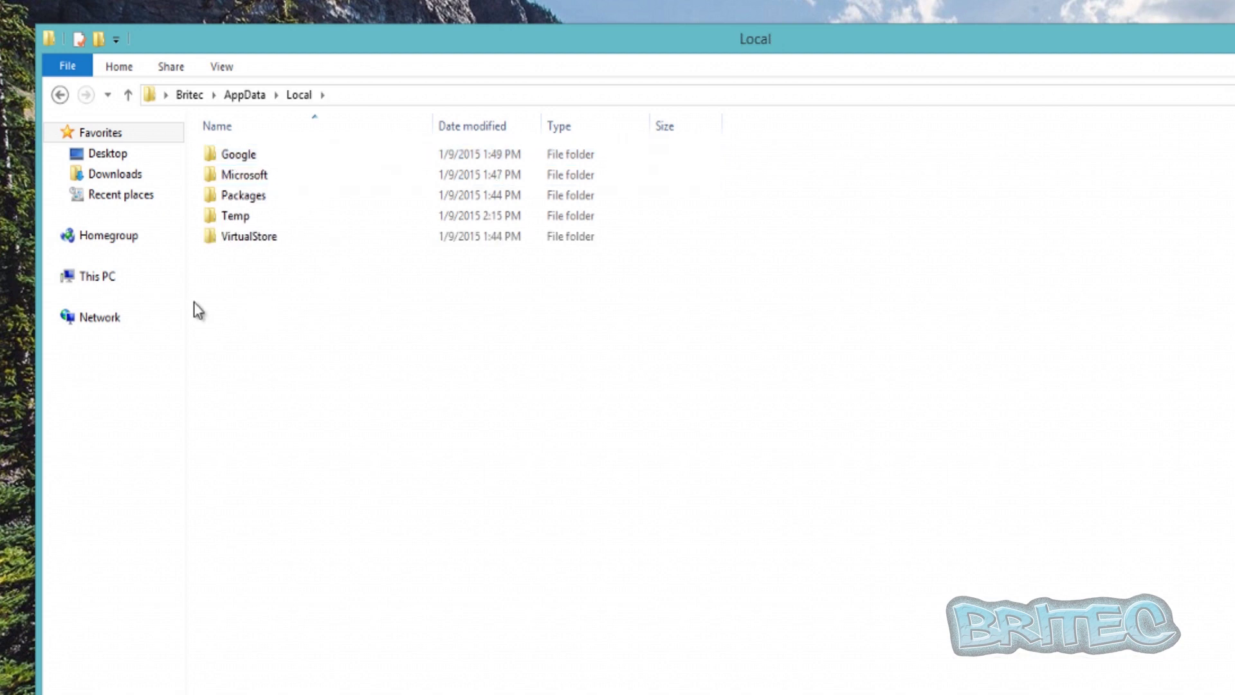
pyautogui.click(243, 218)
pyautogui.doubleClick(243, 218)
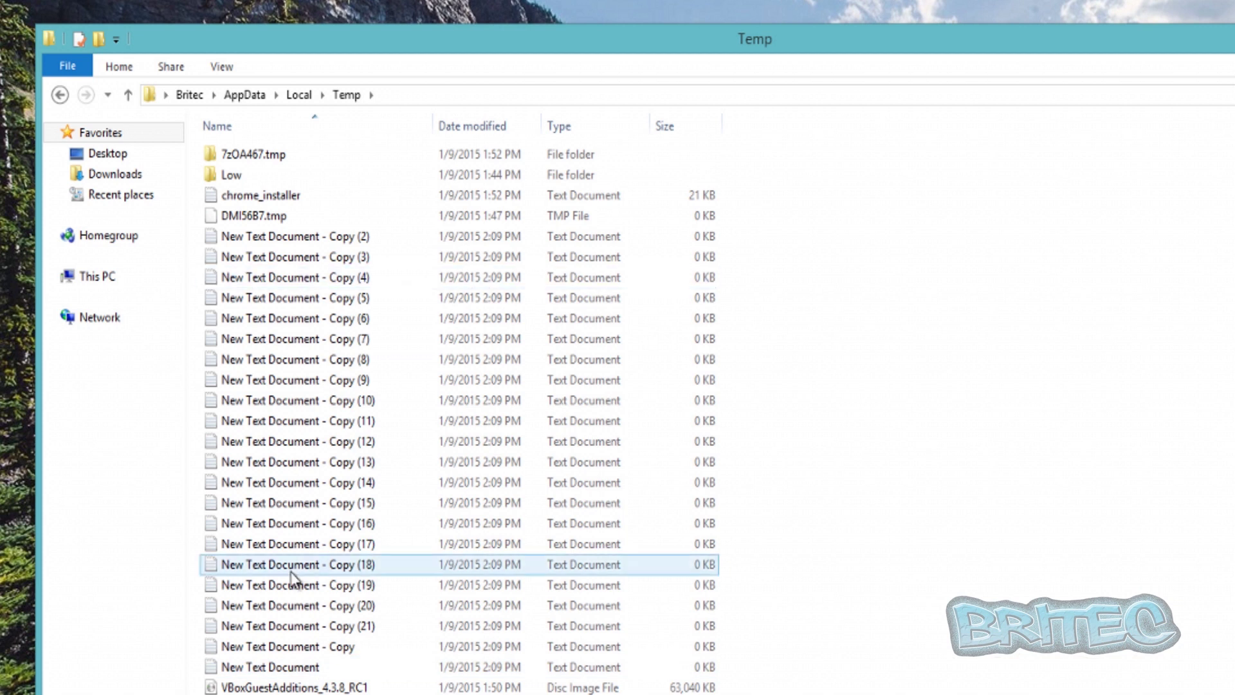
# Return to AppData and reopen Roaming\Microsoft\Windows\Start Menu\Programs\Startup.
pyautogui.click(59, 97)
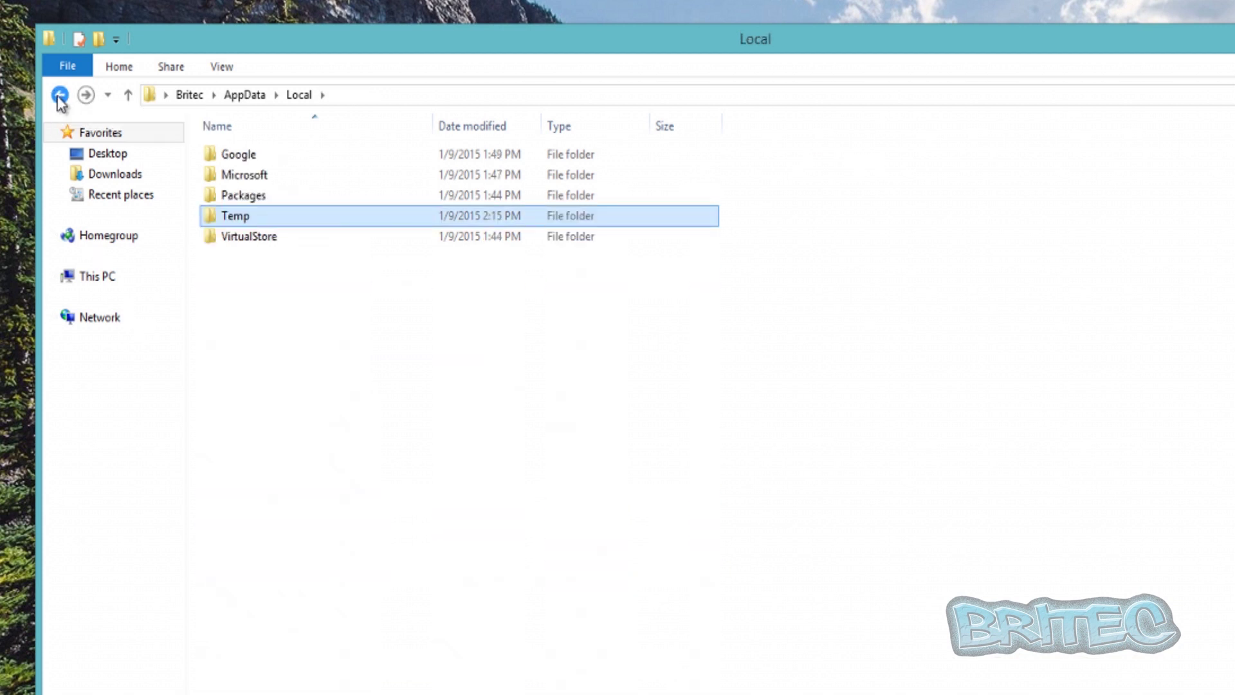
pyautogui.click(60, 96)
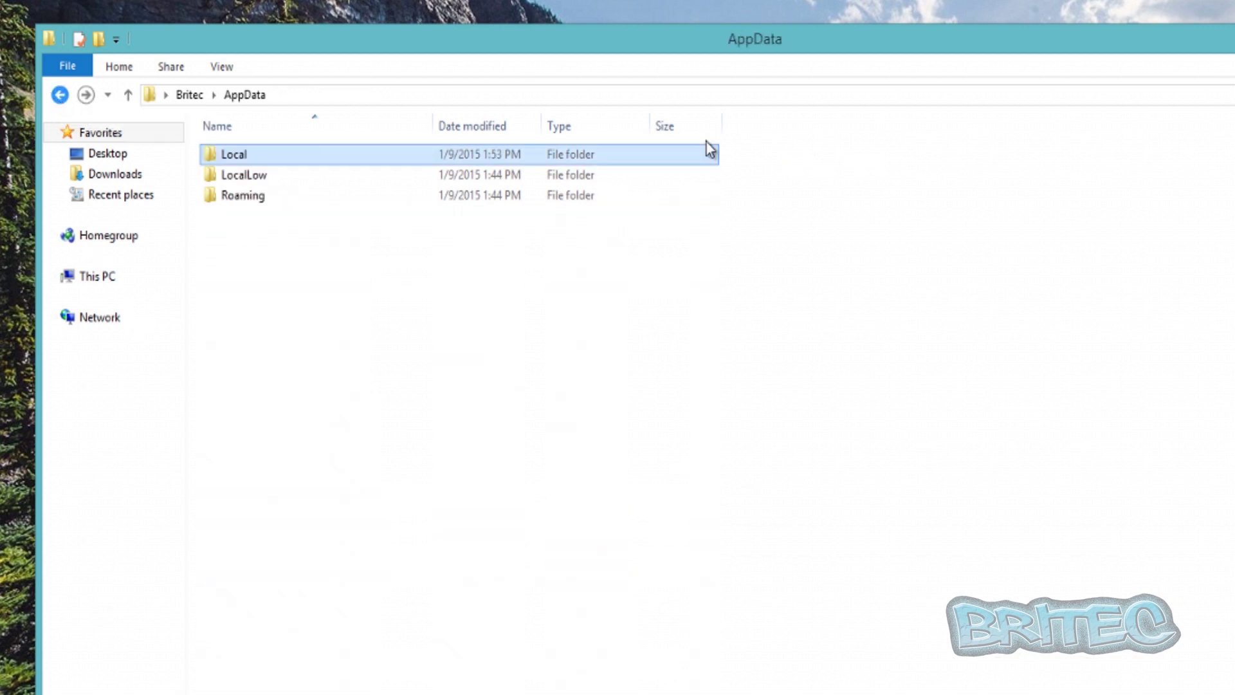
pyautogui.doubleClick(252, 195)
pyautogui.doubleClick(246, 176)
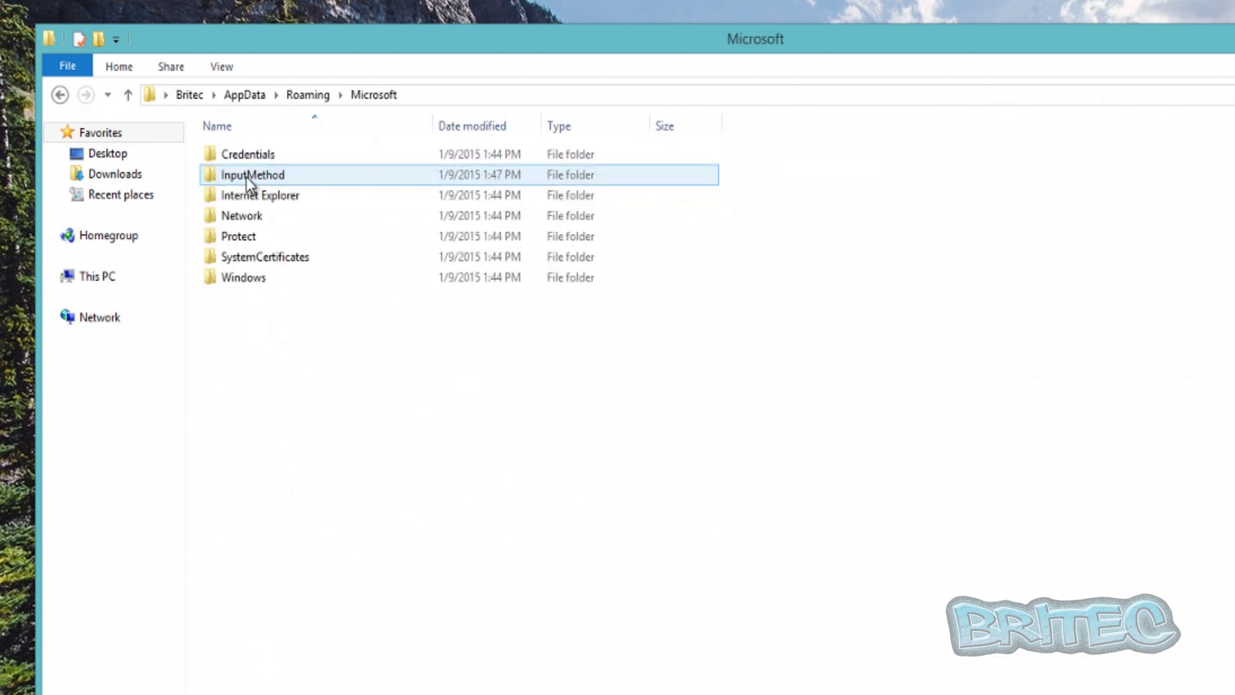
pyautogui.doubleClick(248, 279)
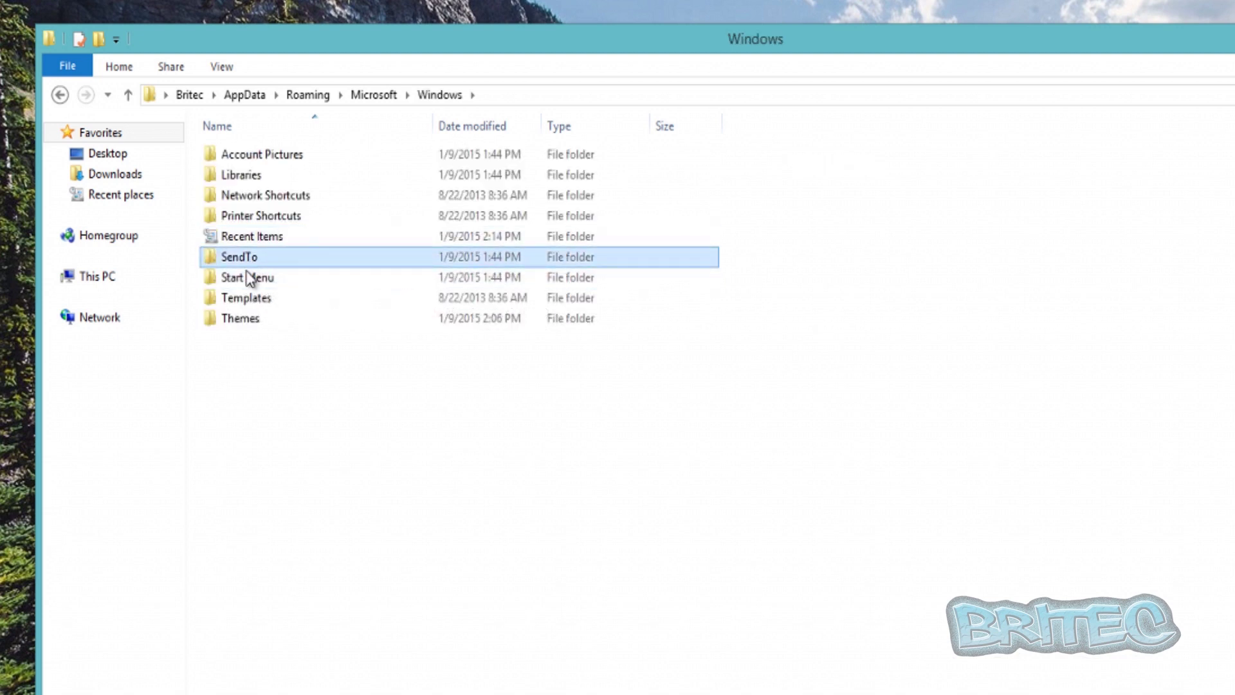
pyautogui.doubleClick(246, 277)
pyautogui.doubleClick(236, 161)
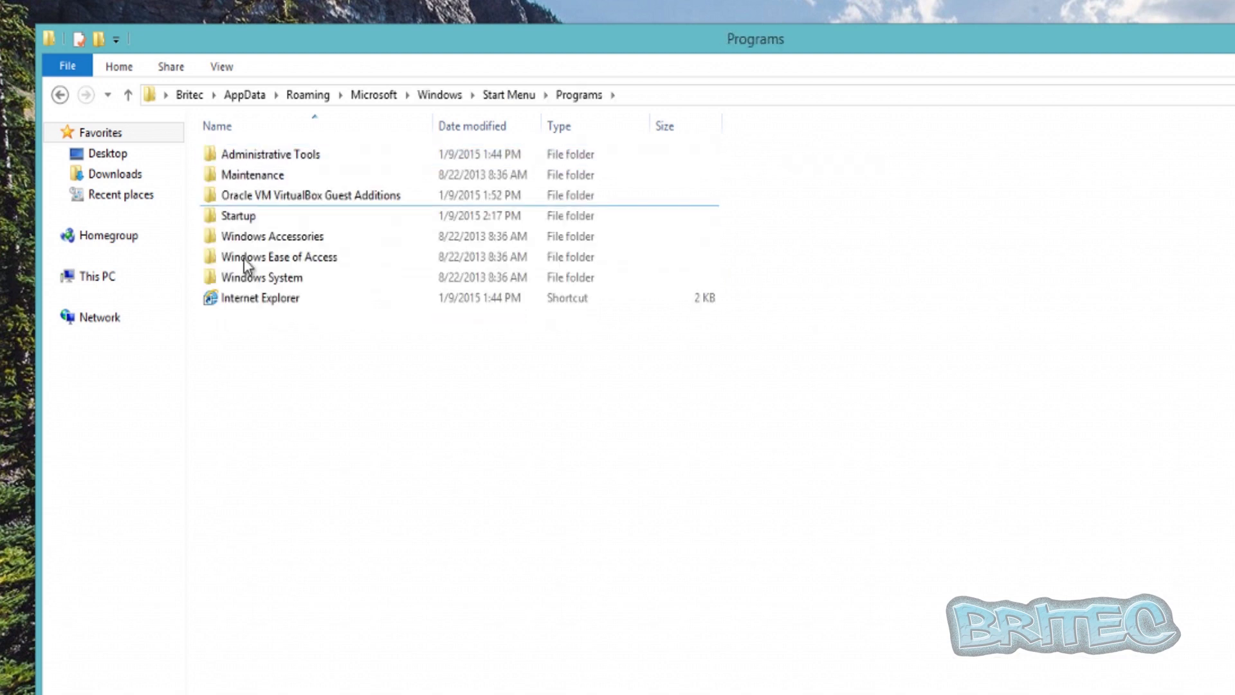
pyautogui.doubleClick(238, 217)
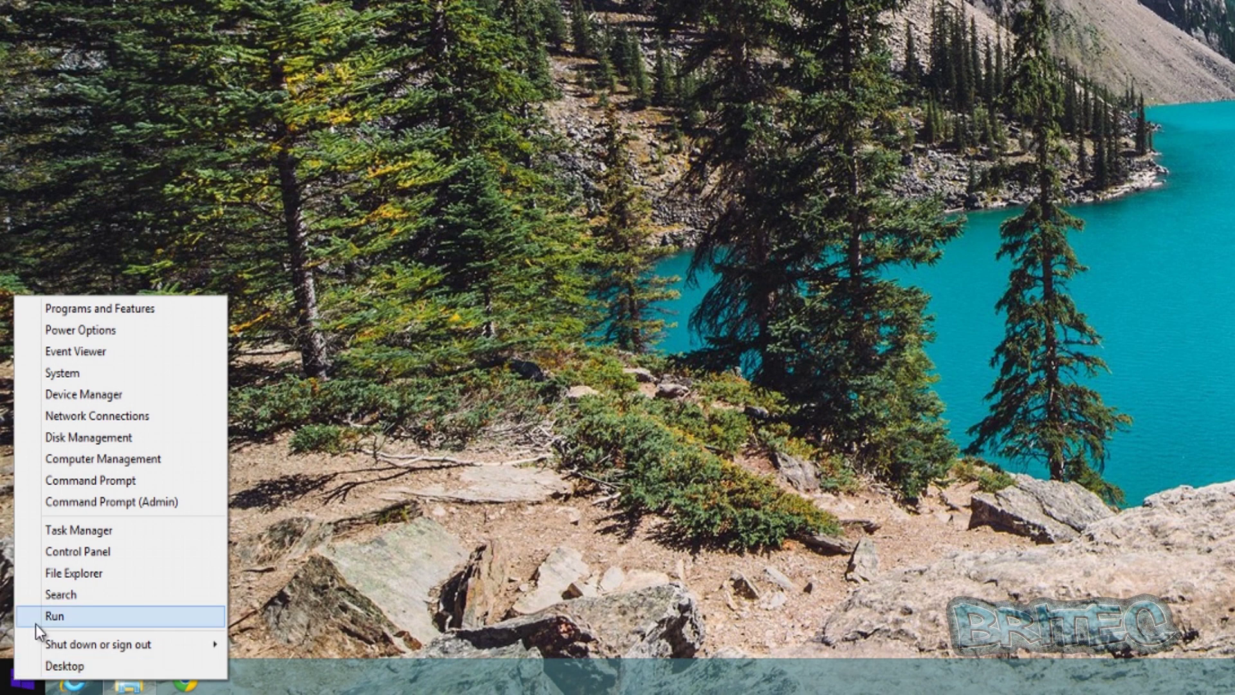
# Launch Notepad by running 'notepad' from the Run box.
pyautogui.click(37, 619)
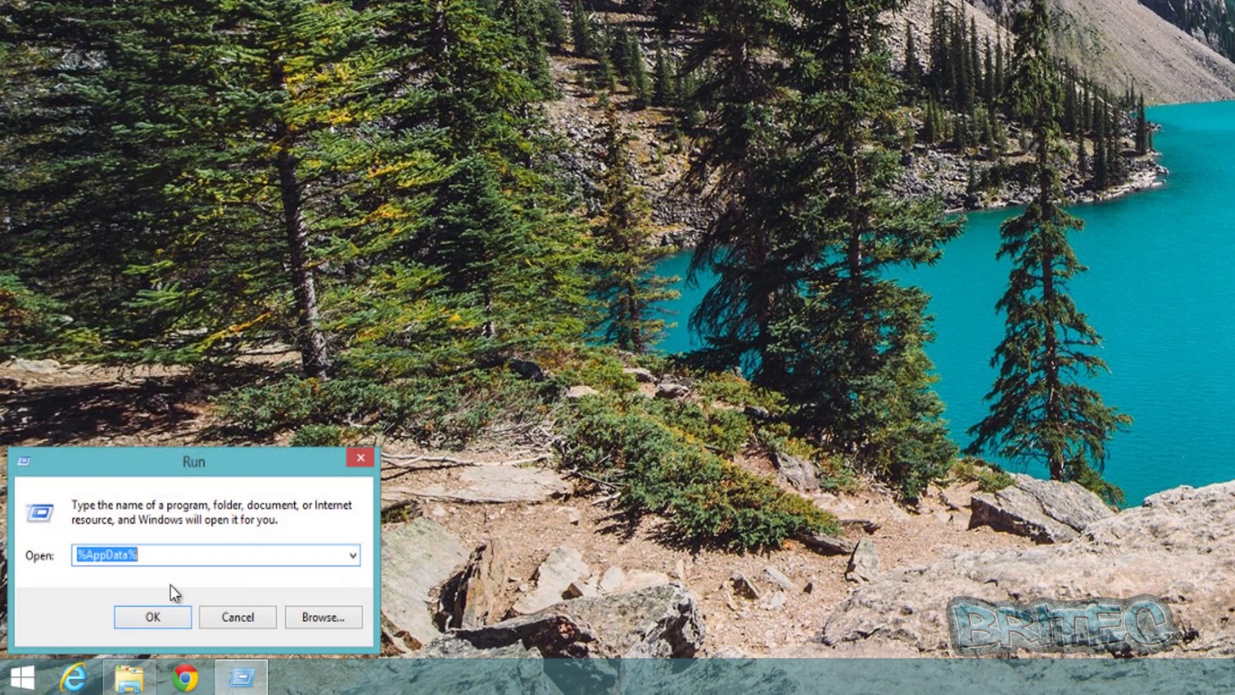
pyautogui.write('not')
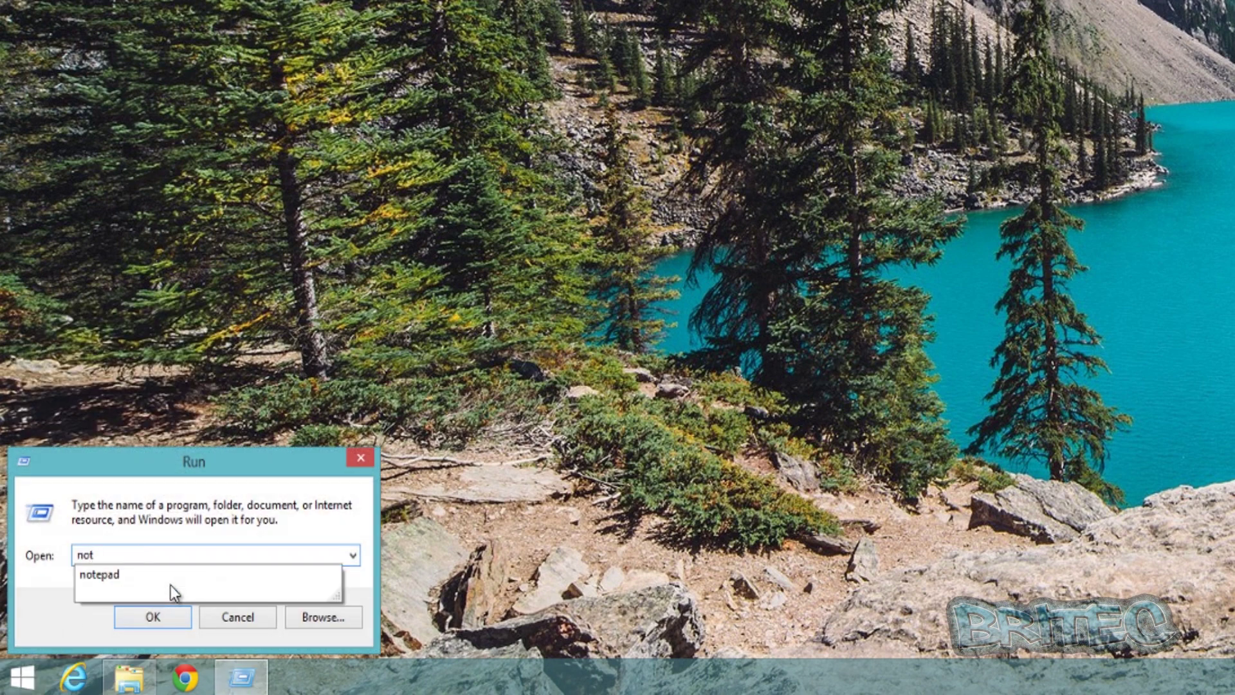
pyautogui.write('epad')
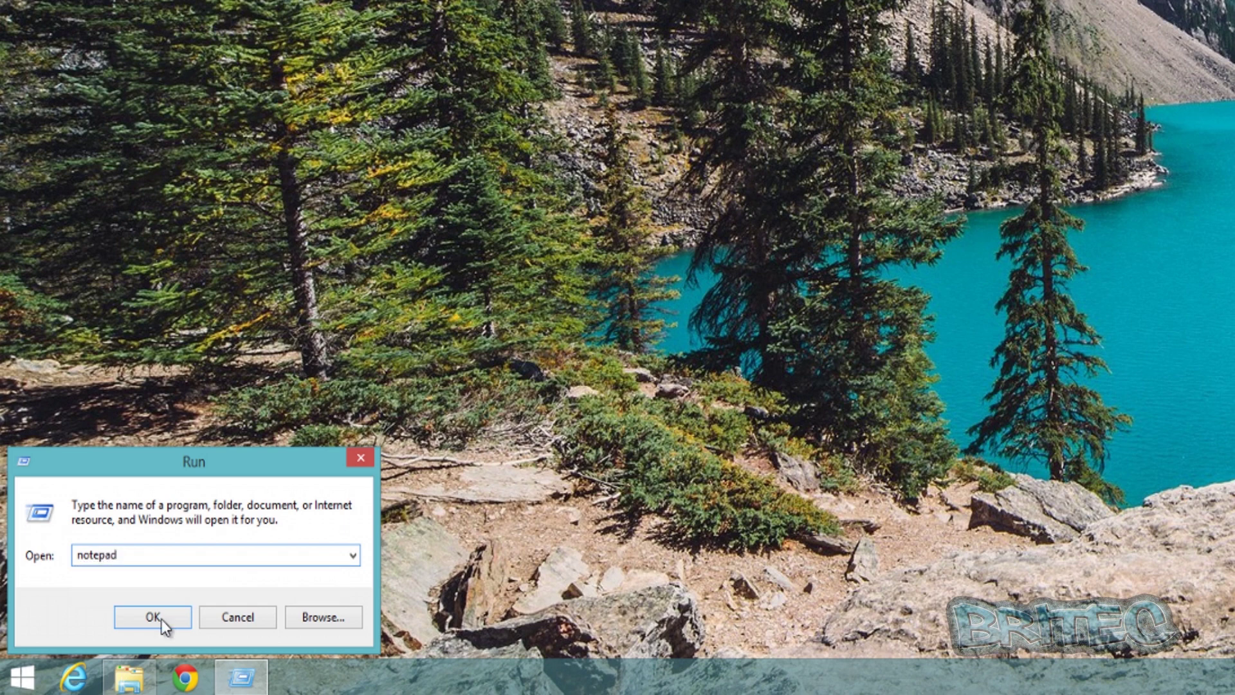
pyautogui.click(162, 619)
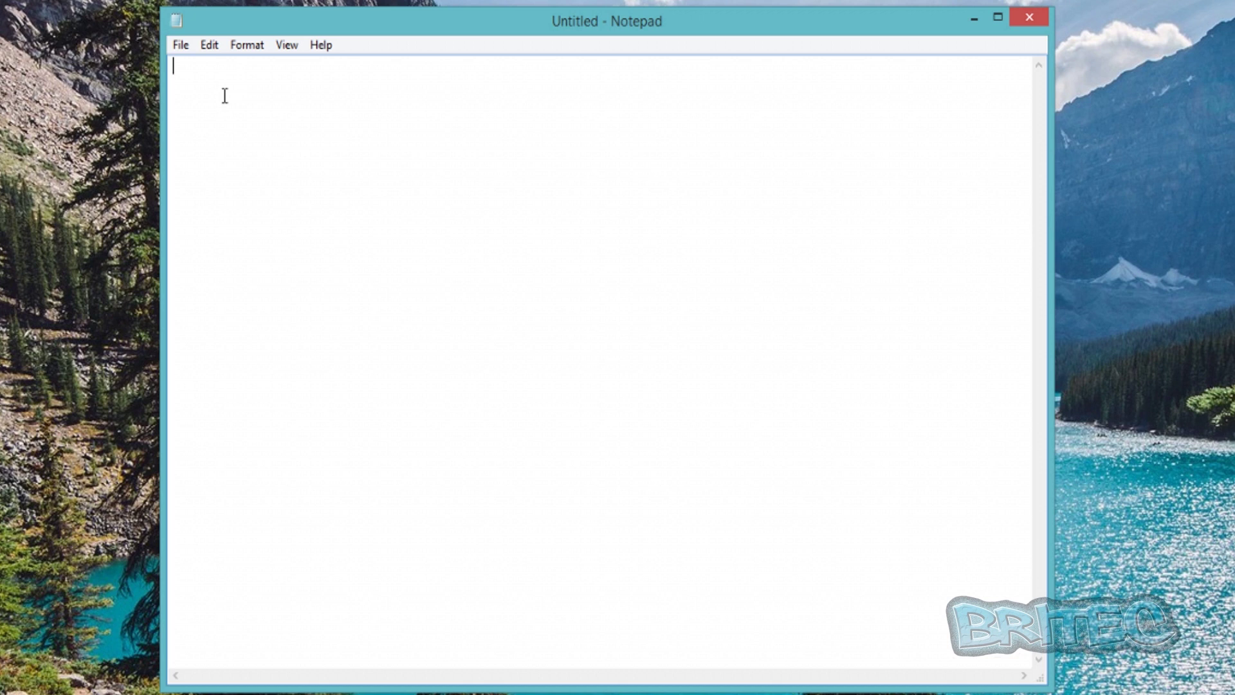
# Write the two lines 'rd %temp% /s /q' and 'md %temp%'.
pyautogui.write('rd %temp% /s /')
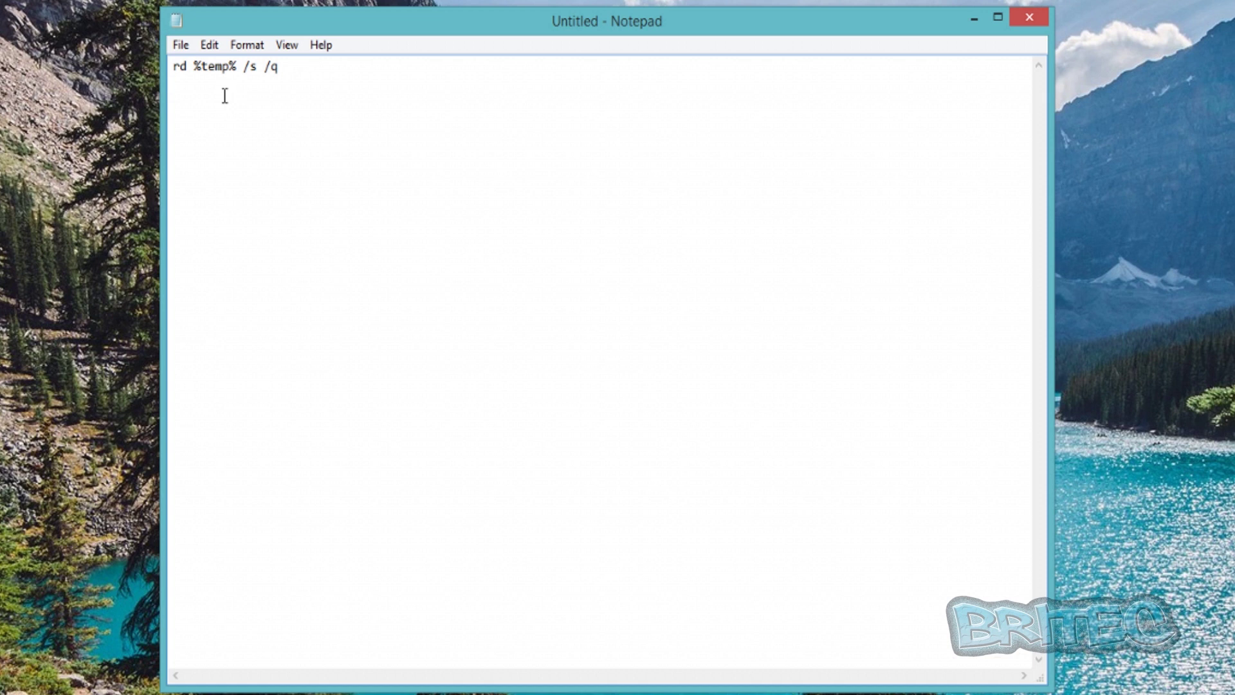
pyautogui.write('q')
pyautogui.press('Return')
pyautogui.write('md %temp%')
# Open Save As, switch the location to Desktop, and select the default file name.
pyautogui.click(178, 48)
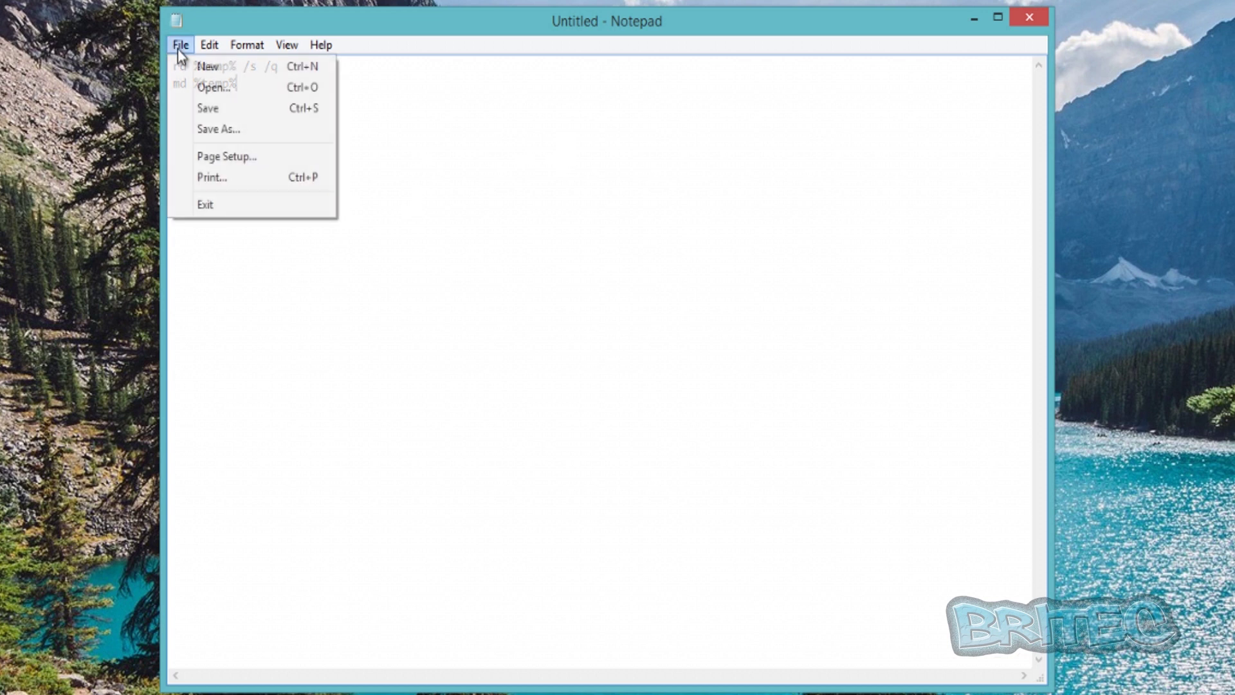
pyautogui.click(205, 128)
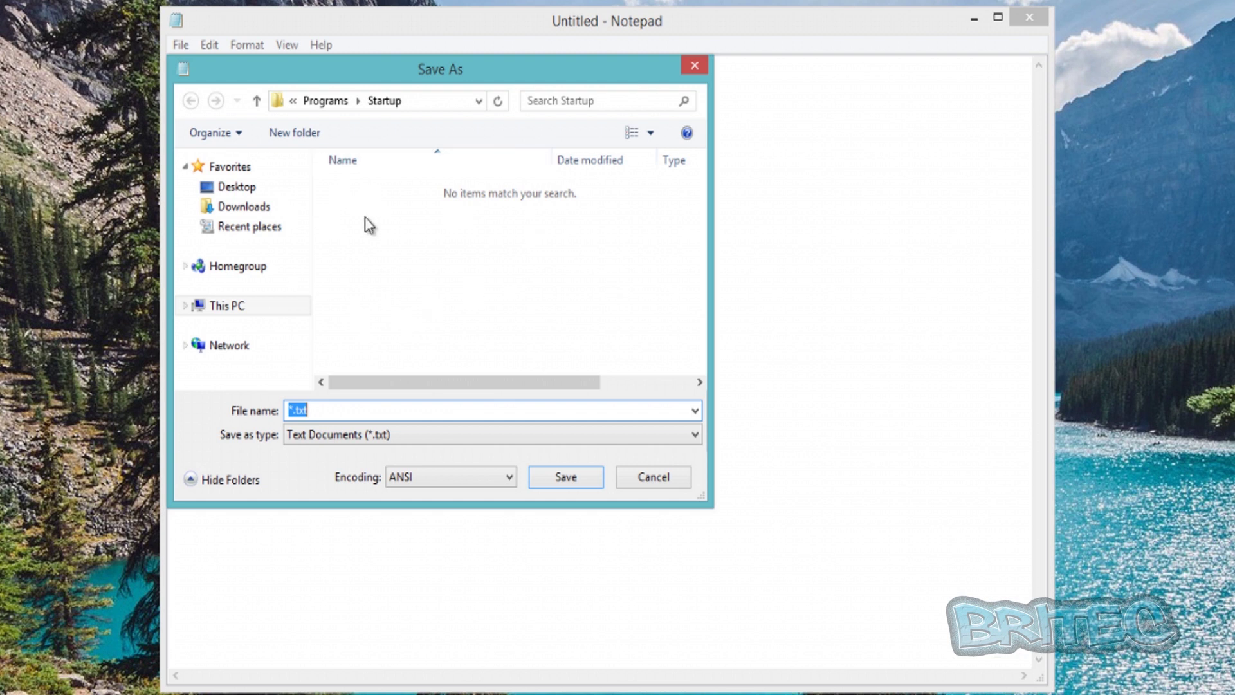
pyautogui.click(237, 188)
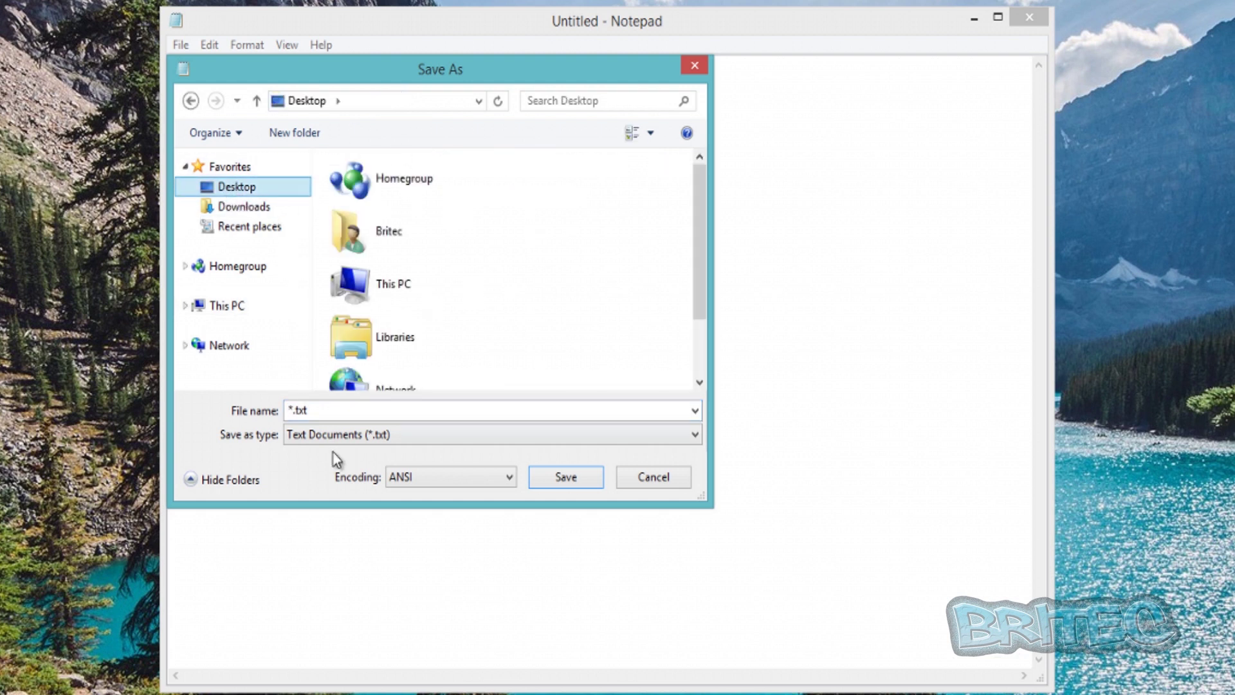
pyautogui.doubleClick(298, 416)
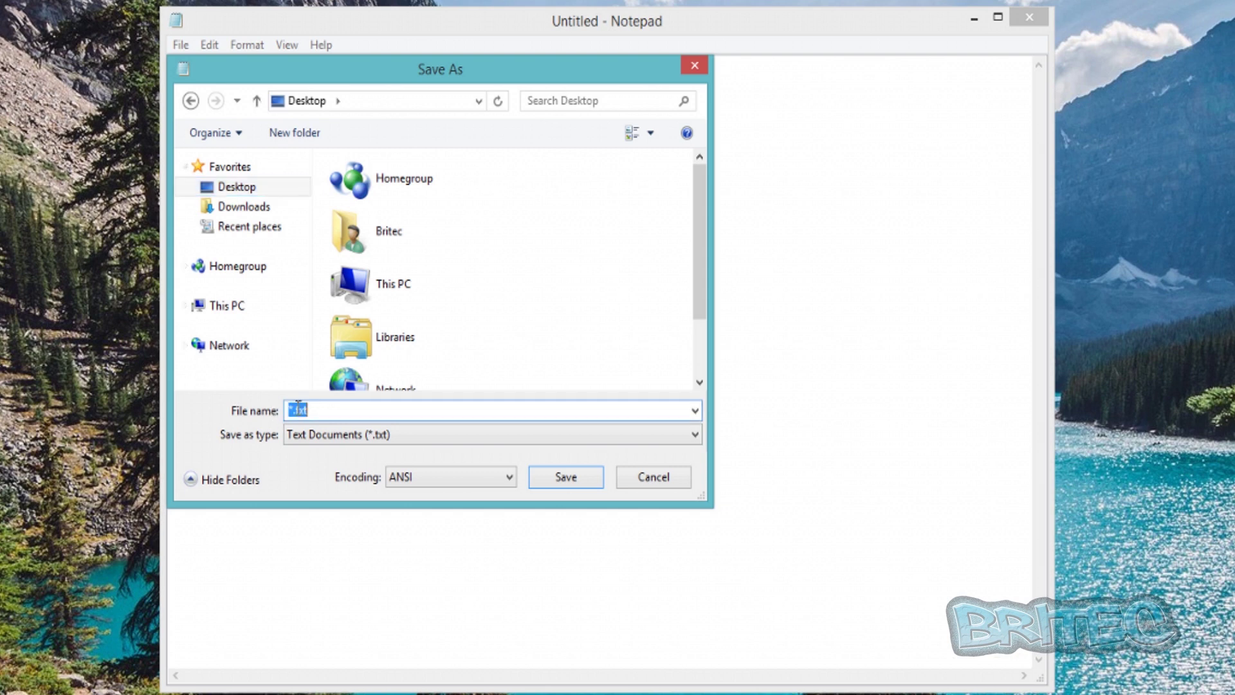
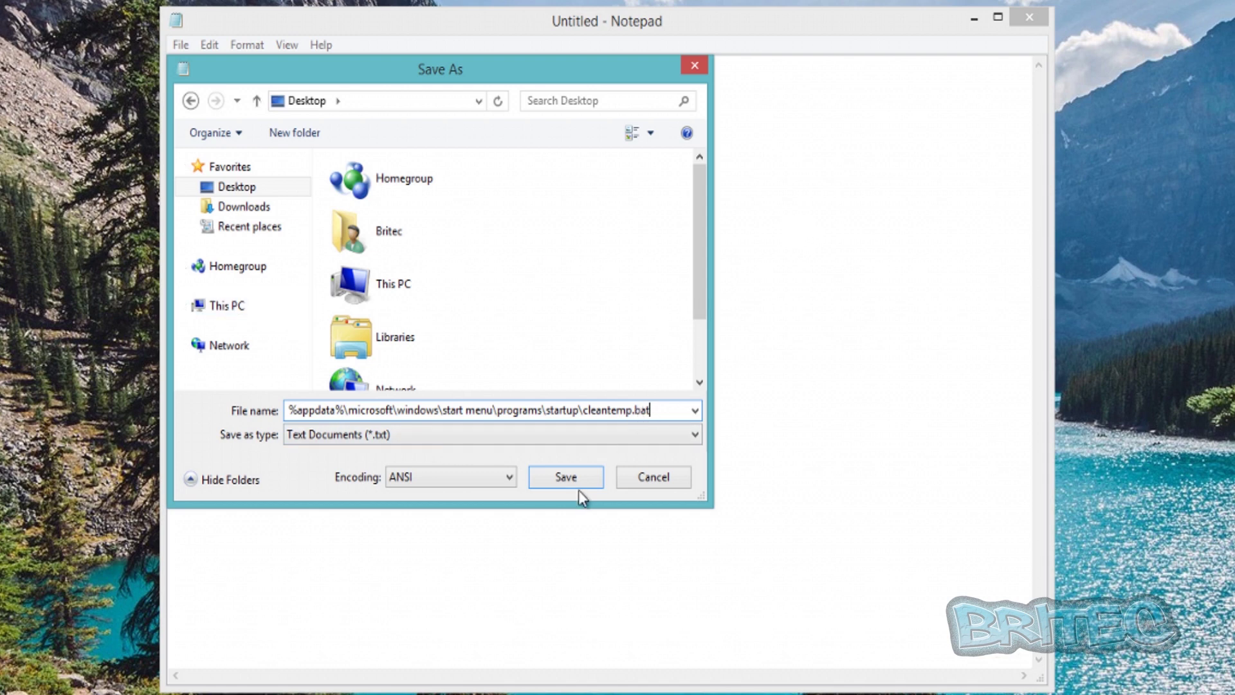
# Save the rd/md %temp% script as cleantemp.bat in the Startup folder.
pyautogui.click(566, 477)
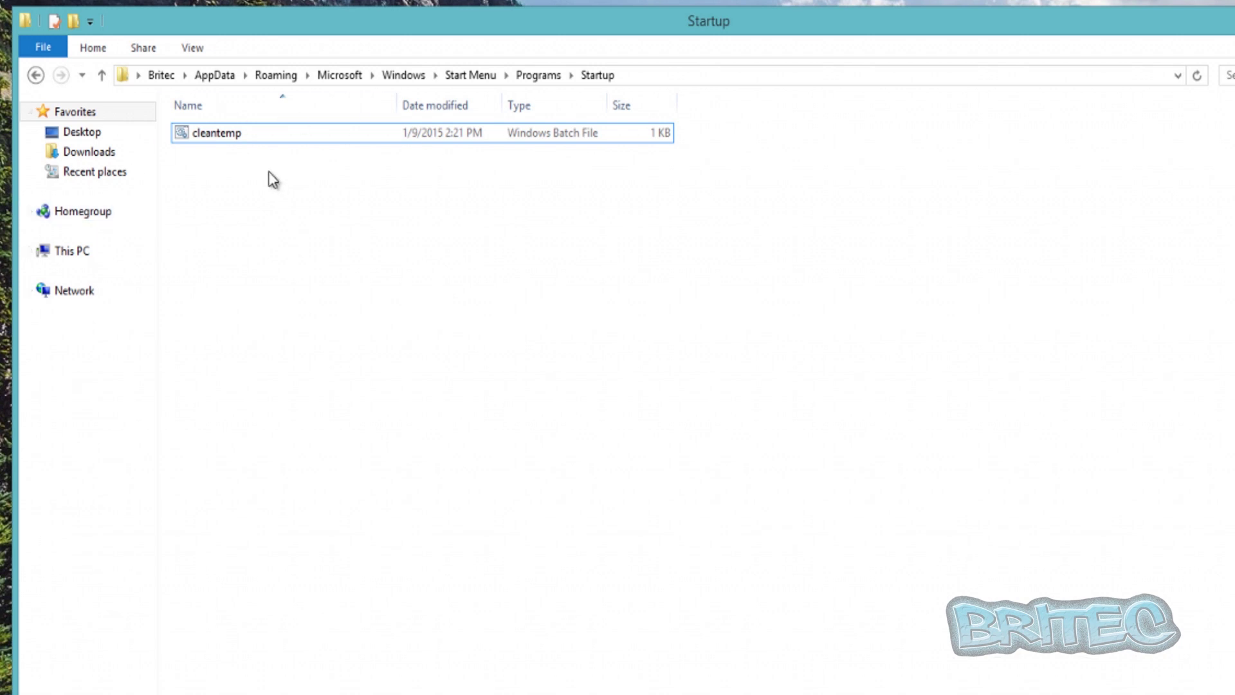
# Open cleantemp.bat from the Startup folder, then close its window.
pyautogui.click(244, 140)
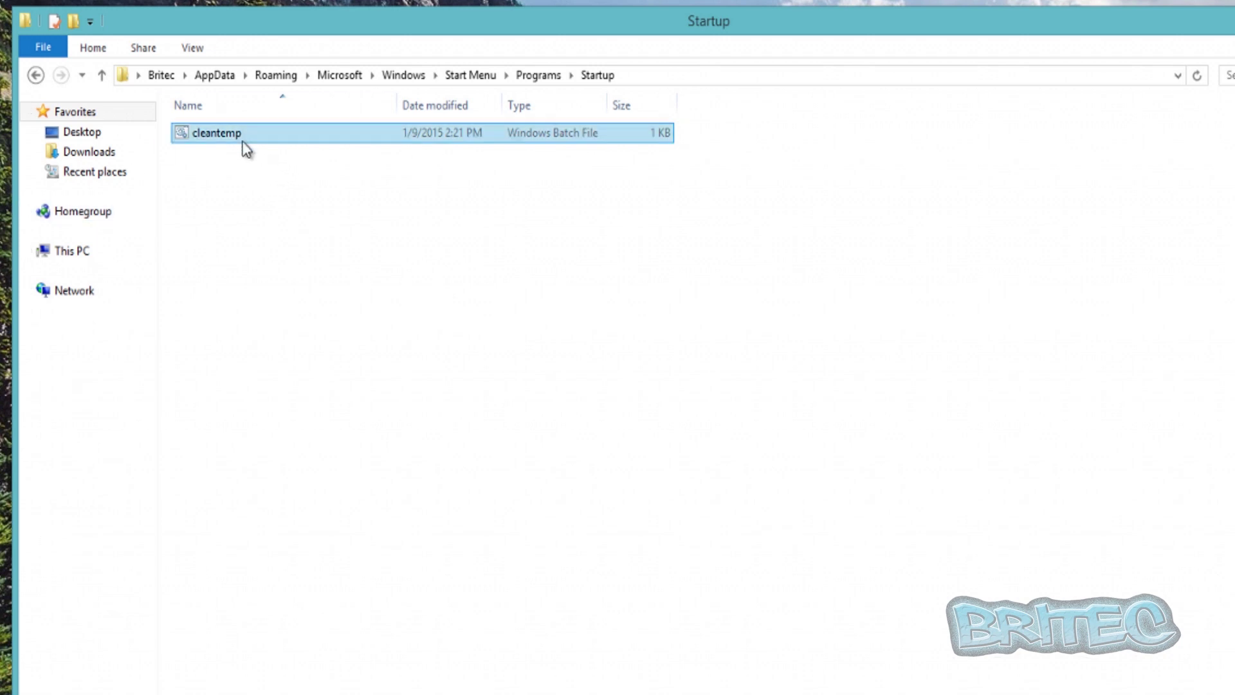
pyautogui.doubleClick(203, 140)
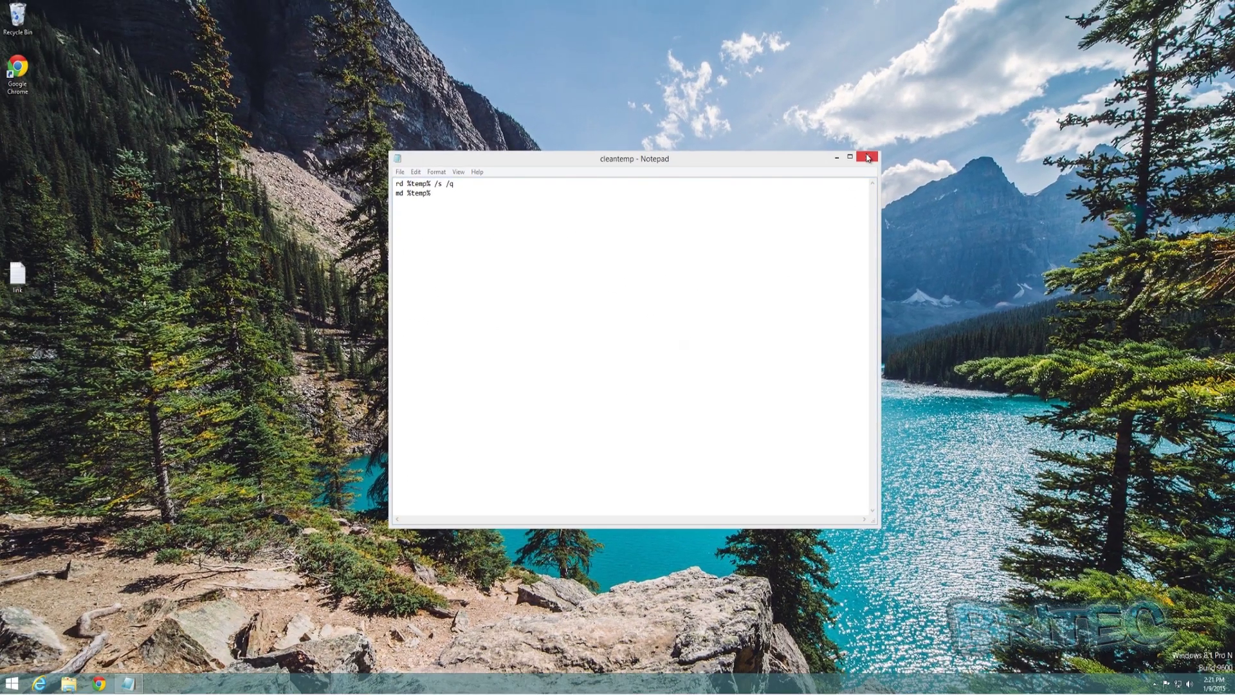
pyautogui.click(861, 157)
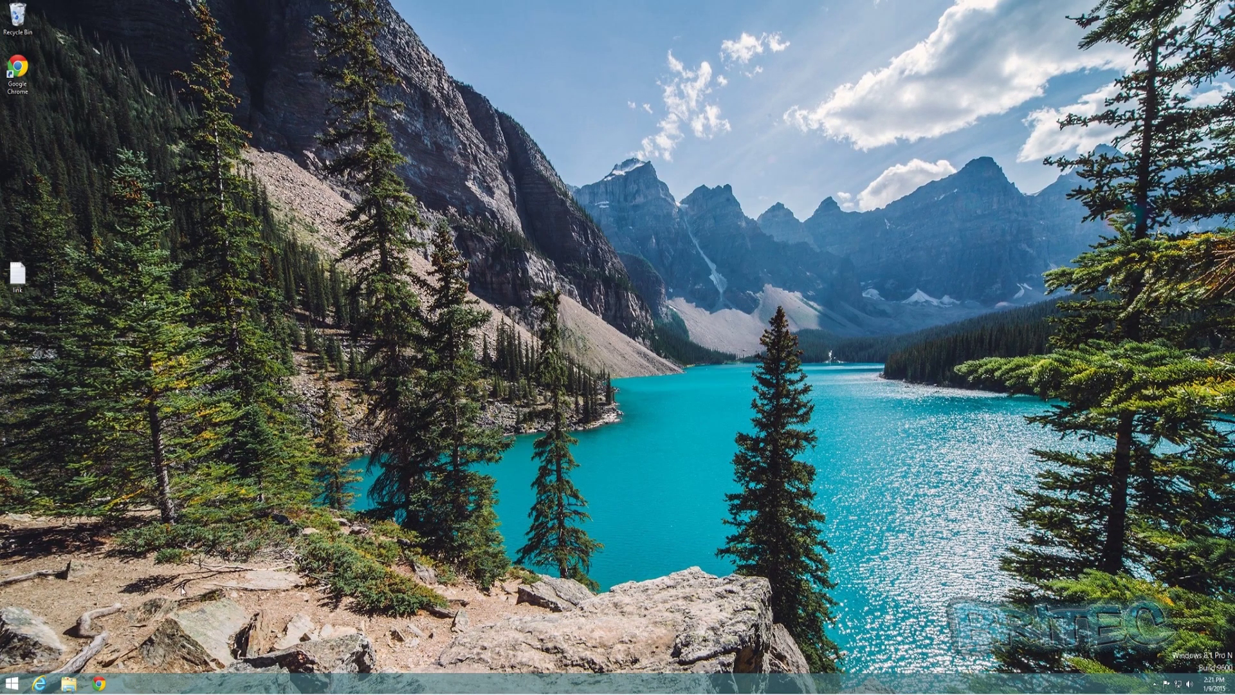
# Restart Windows from the Start button's power-user menu and return to the desktop.
pyautogui.rightClick(12, 683)
pyautogui.moveTo(64, 666)
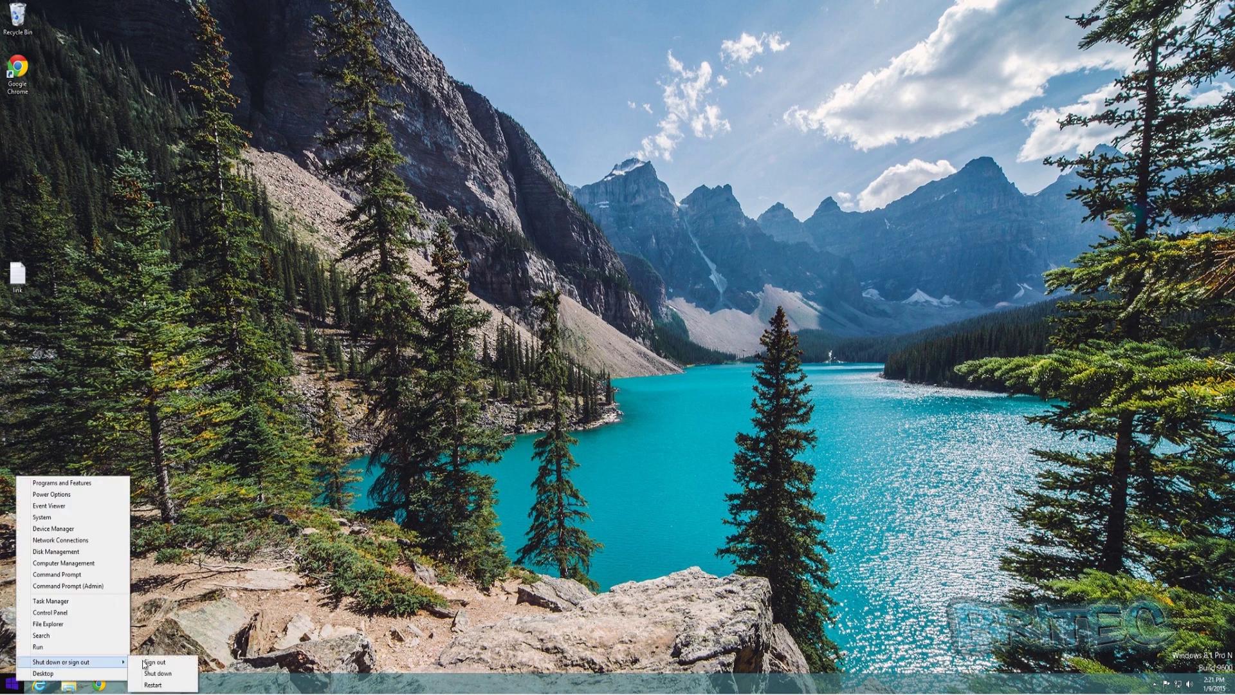
pyautogui.click(167, 687)
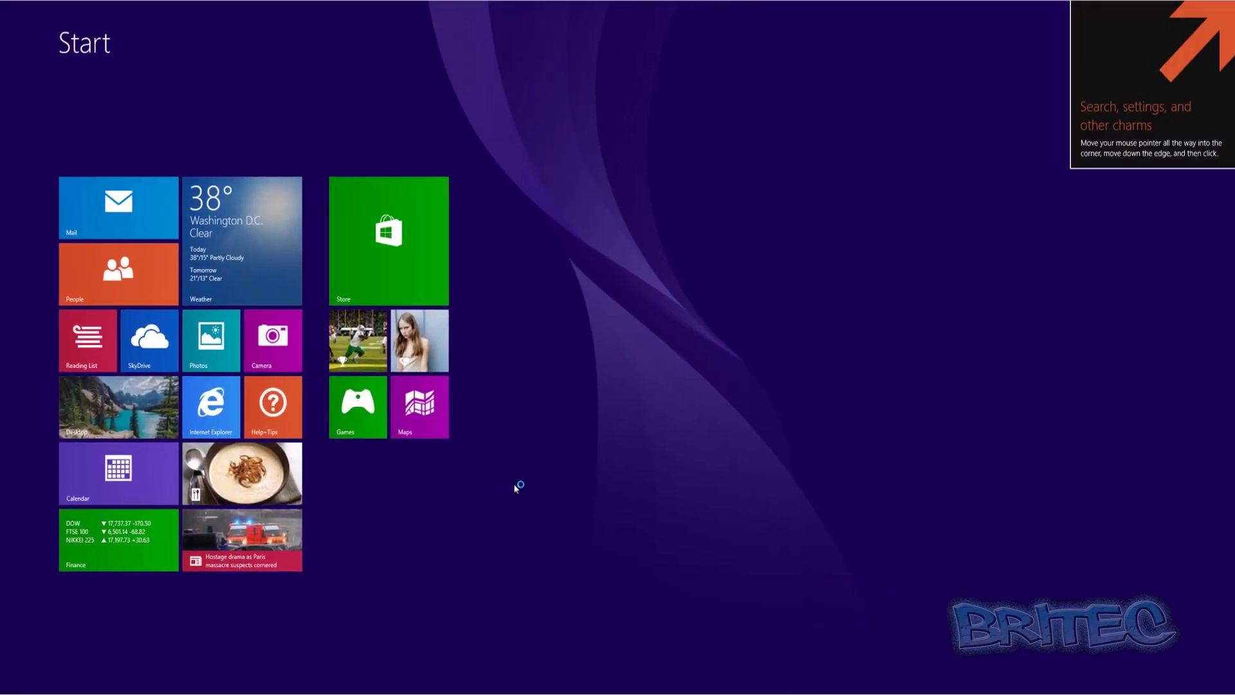
pyautogui.click(119, 406)
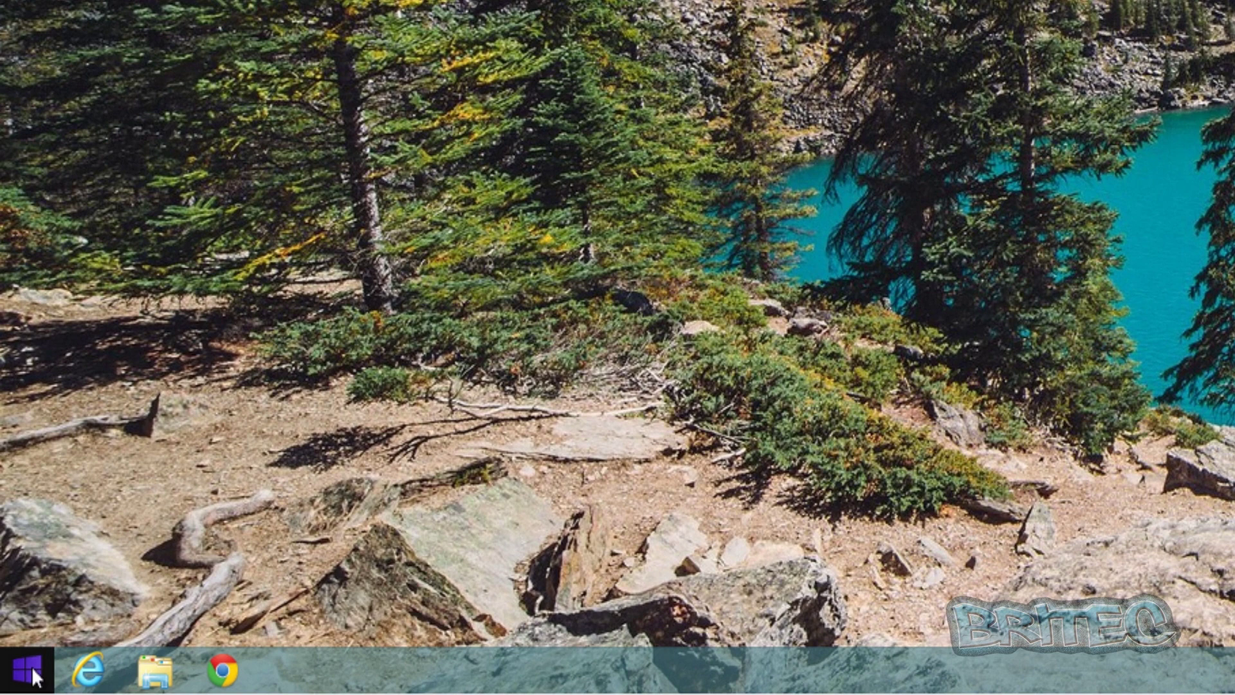
# Launch Run from the power-user menu and pick %AppData% from its history.
pyautogui.rightClick(32, 667)
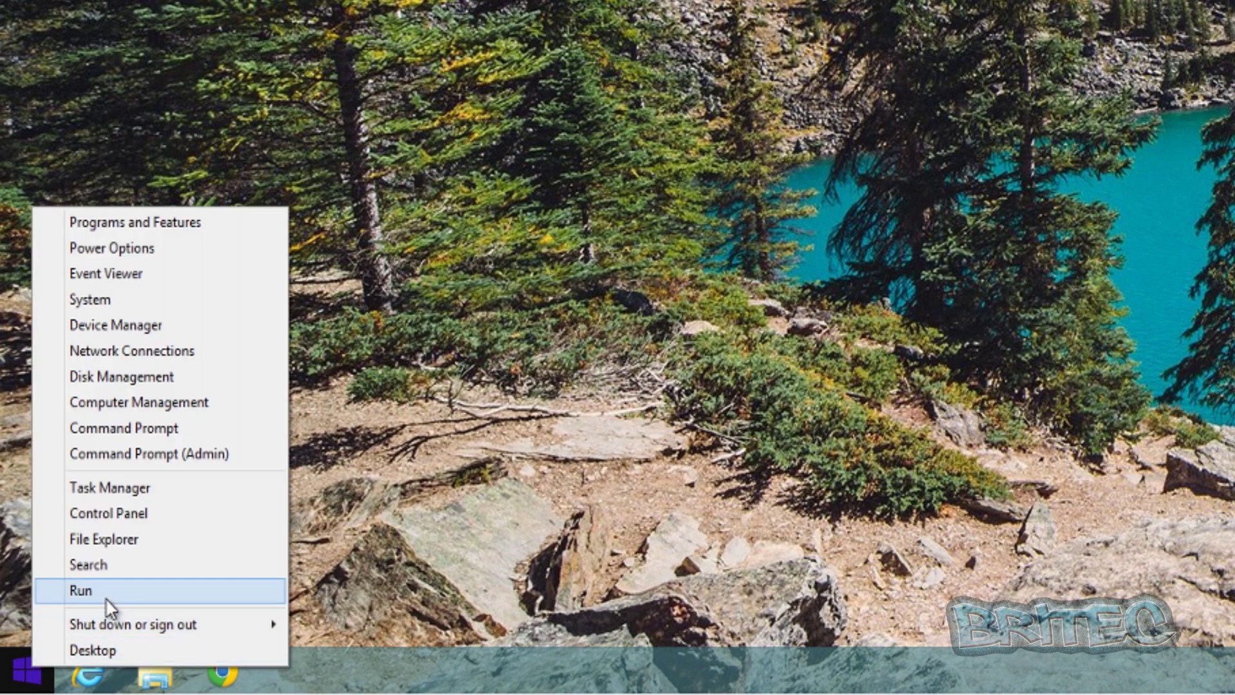
pyautogui.click(106, 597)
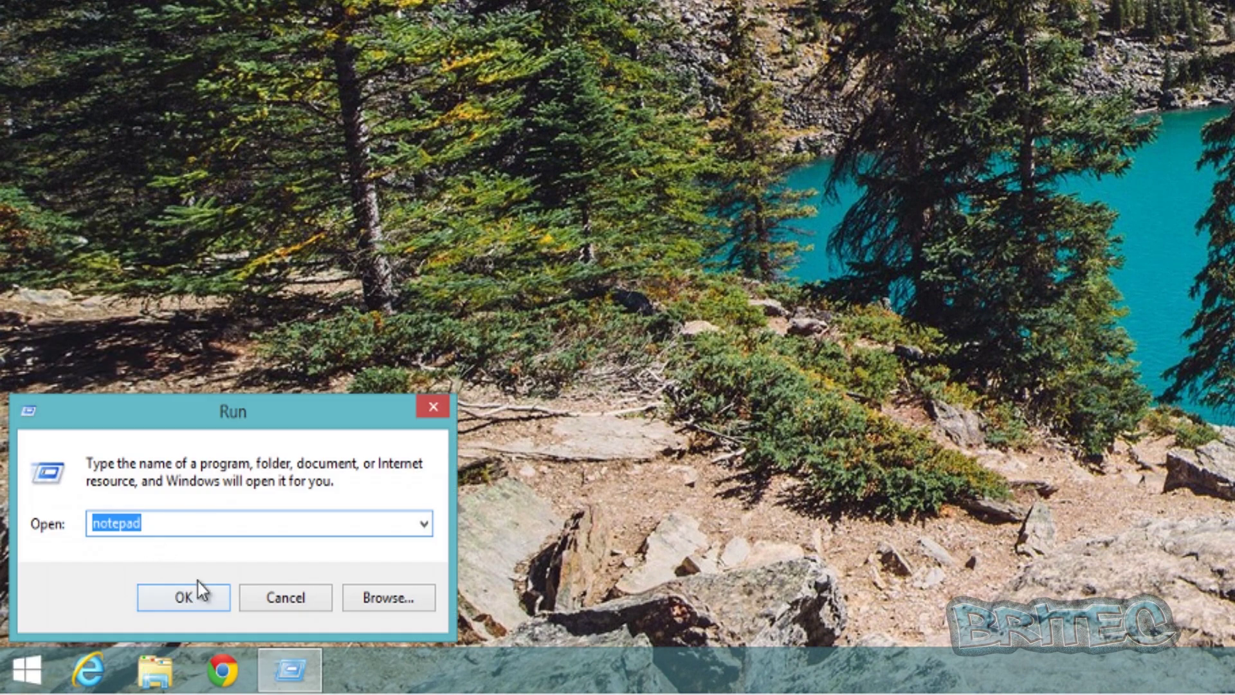
pyautogui.click(424, 523)
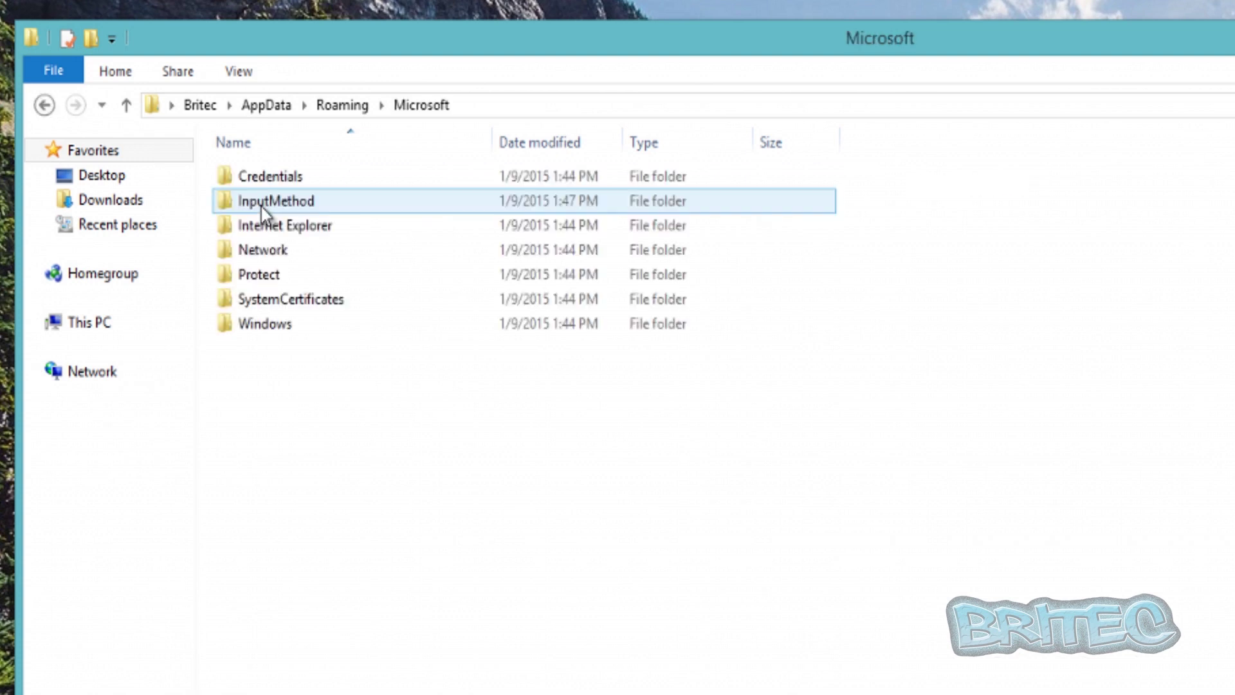
# Browse Windows > Start Menu > Programs > Startup to confirm cleantemp.bat, then return to AppData.
pyautogui.doubleClick(268, 325)
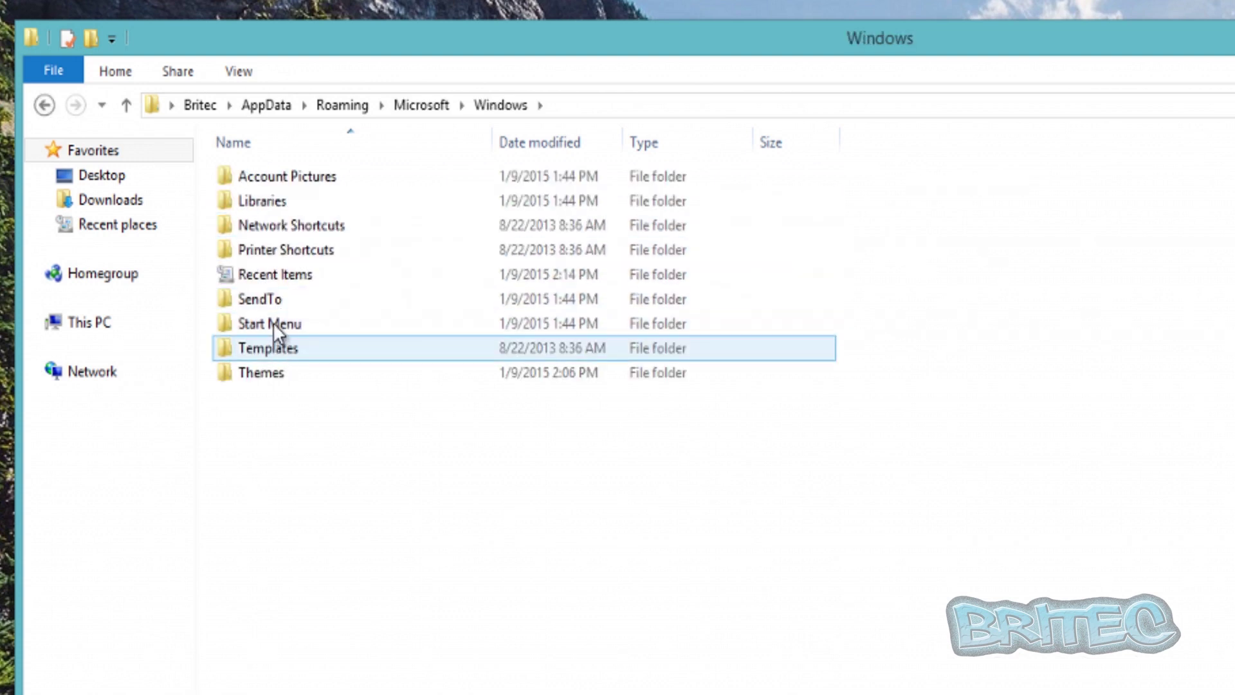
pyautogui.doubleClick(273, 323)
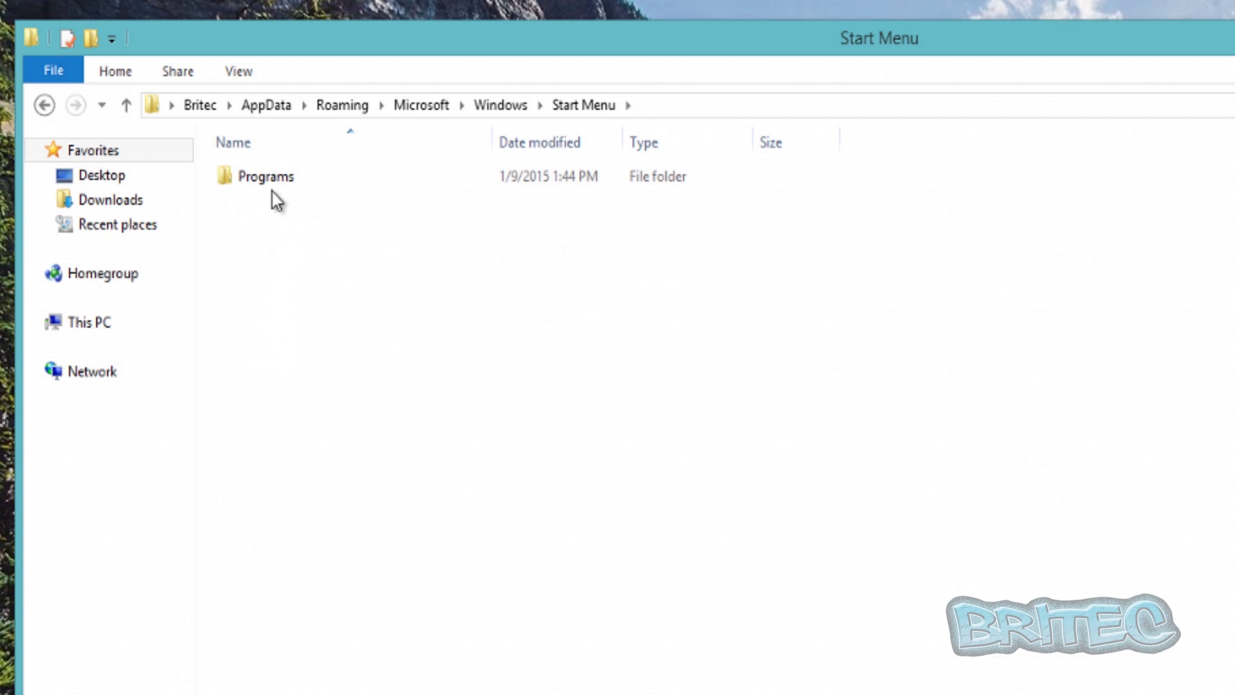
pyautogui.doubleClick(258, 181)
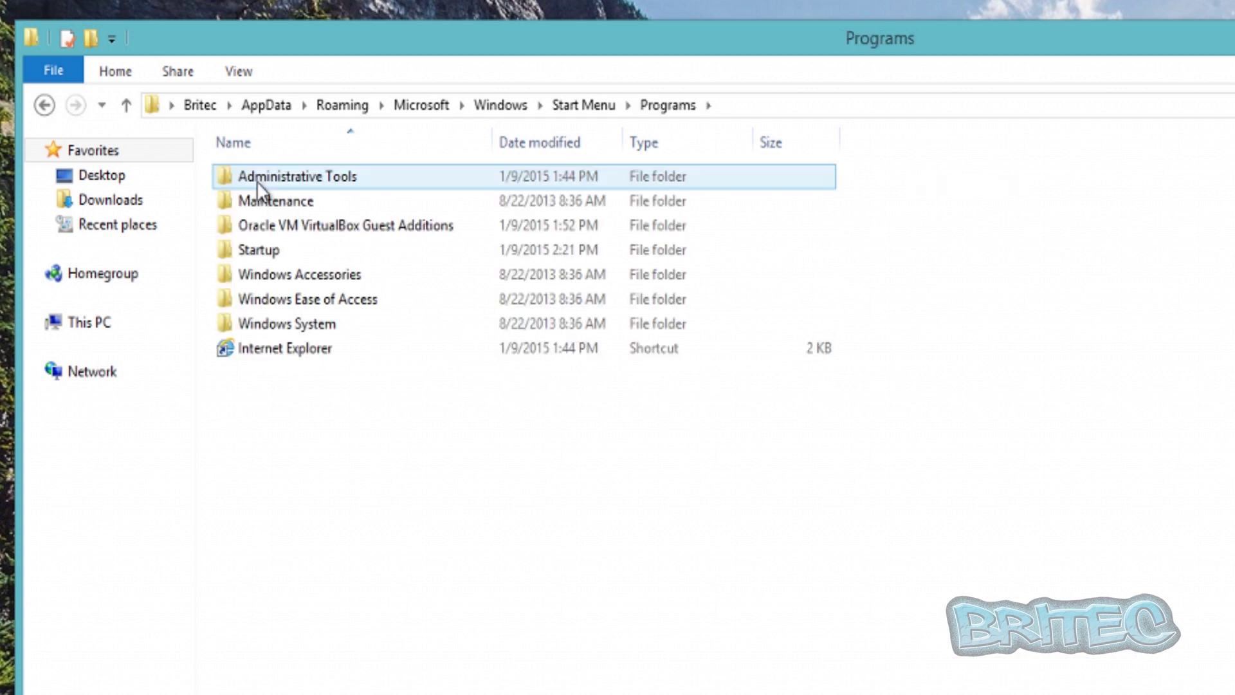
pyautogui.doubleClick(257, 249)
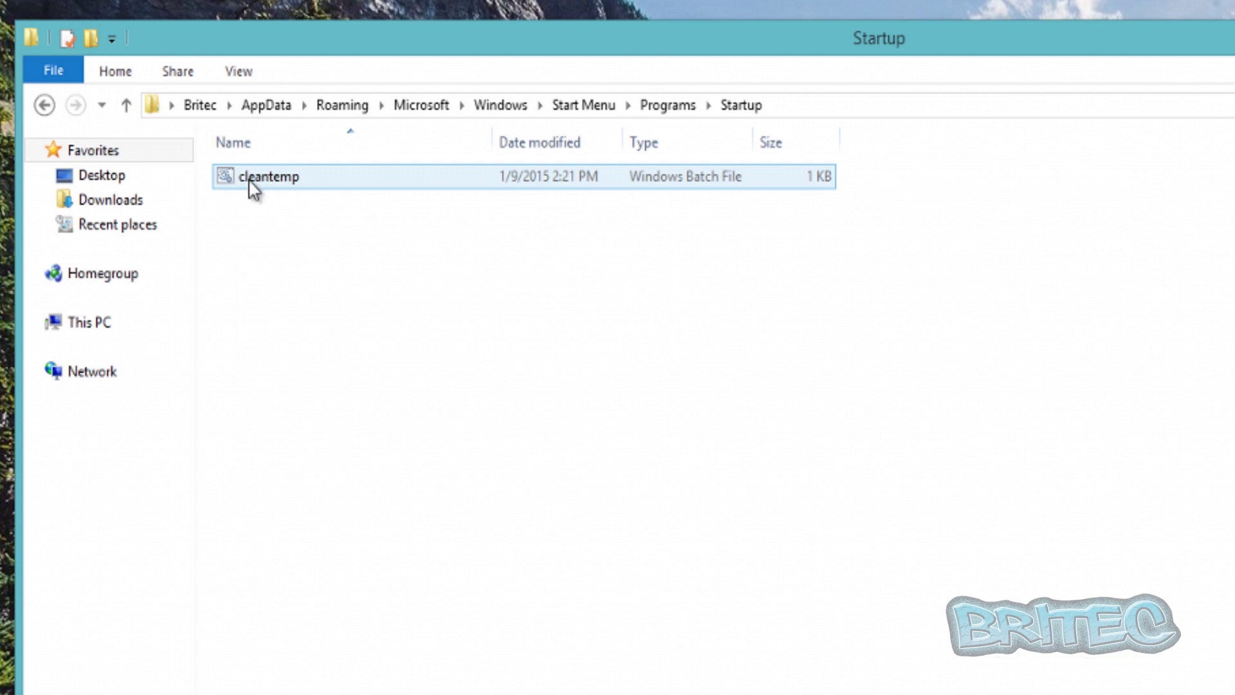
pyautogui.click(262, 105)
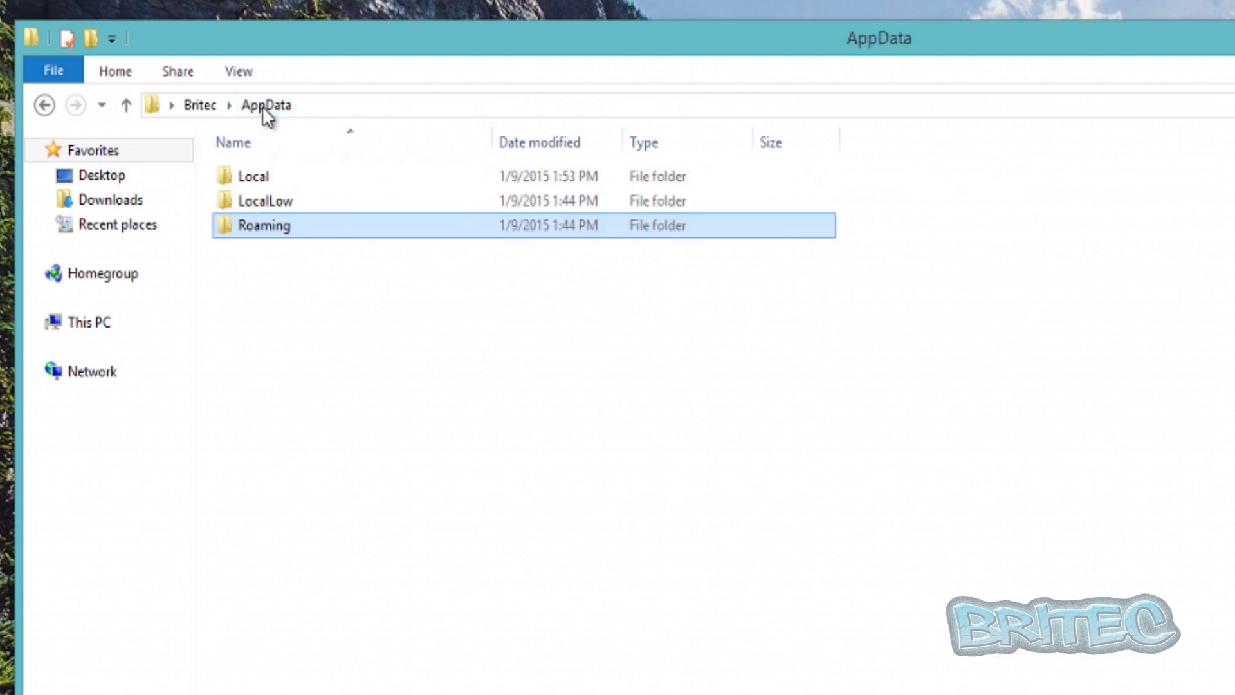
# Open Local\Temp, confirm only the 65 KB winstore file remains, then go back to Local.
pyautogui.doubleClick(252, 180)
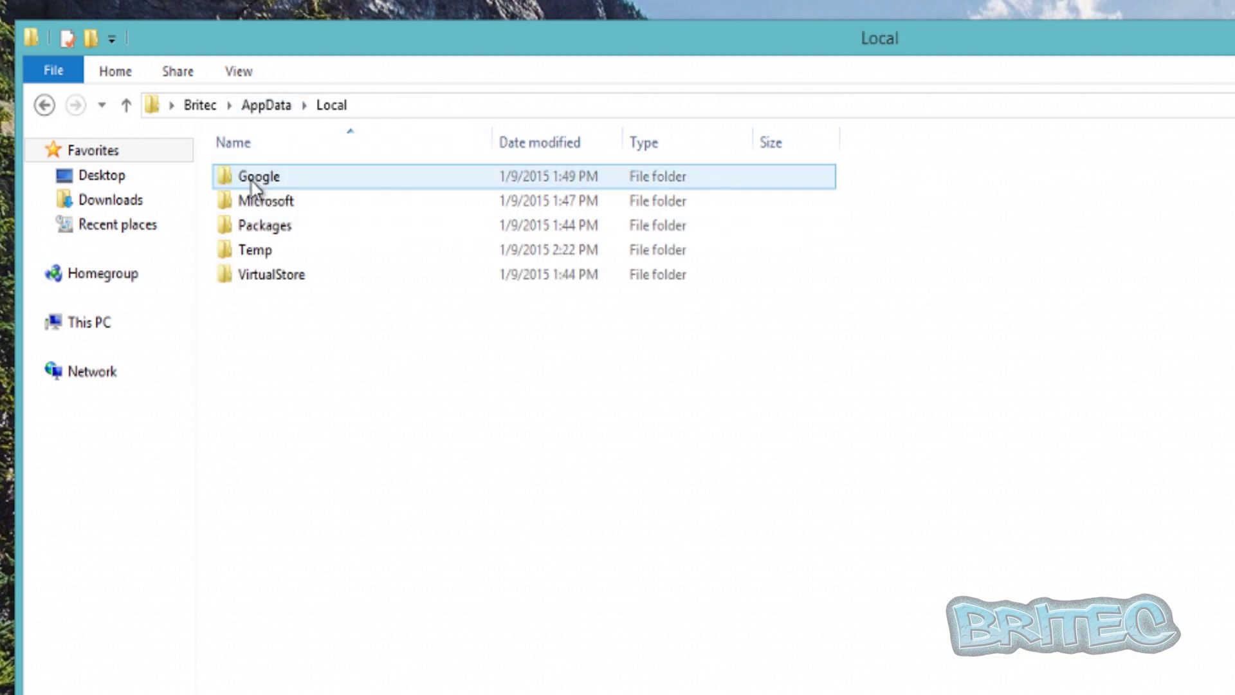
pyautogui.doubleClick(253, 251)
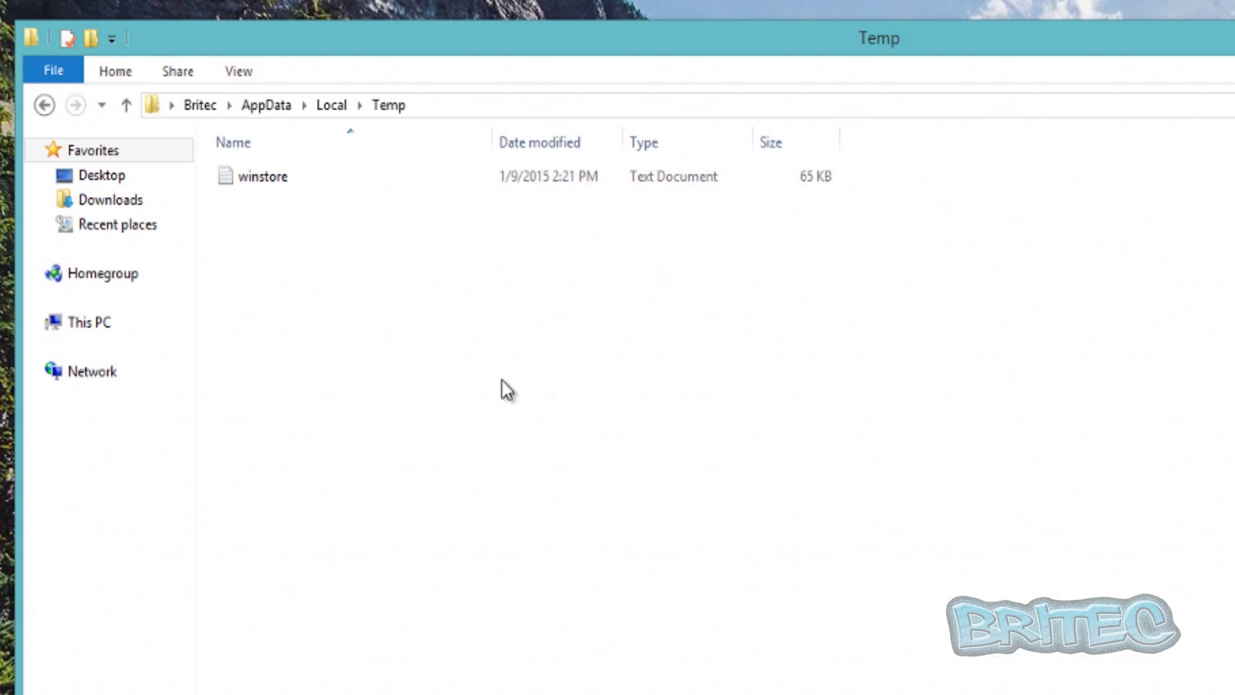
pyautogui.click(44, 105)
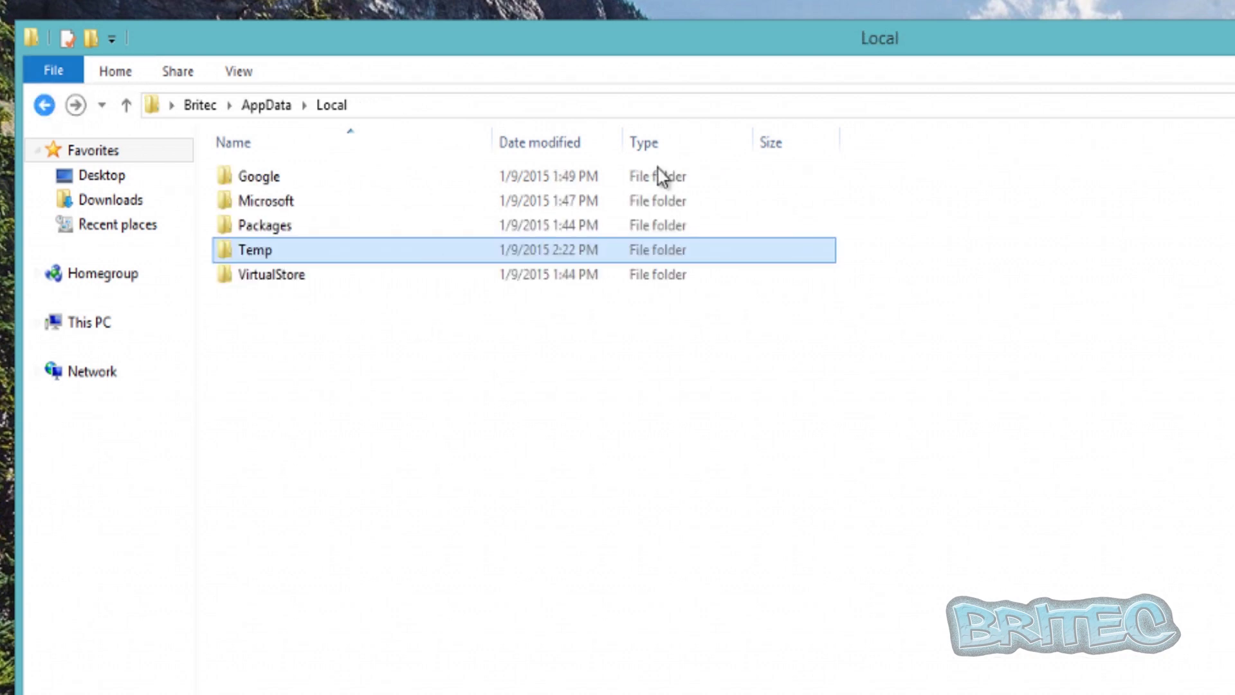